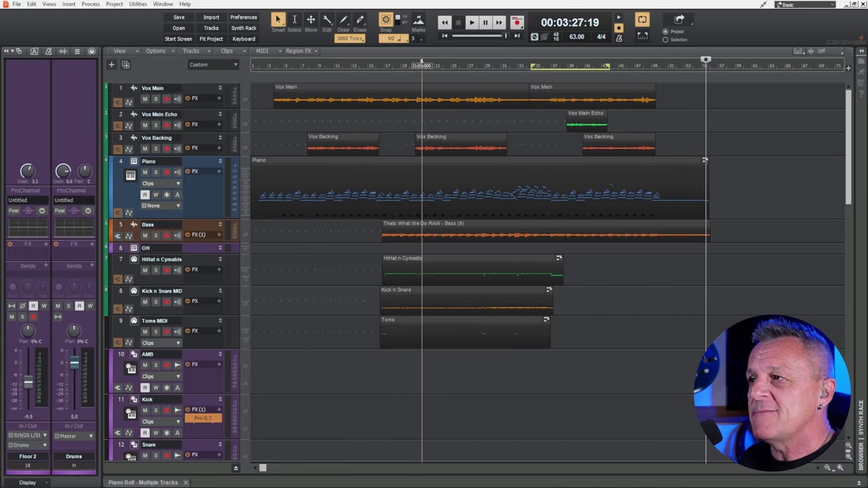
# - Examine the arrangement at several horizontal zoom levels, from the whole song in one view to a close view around bar 21
pyautogui.hotkey('ctrl', 'Left')
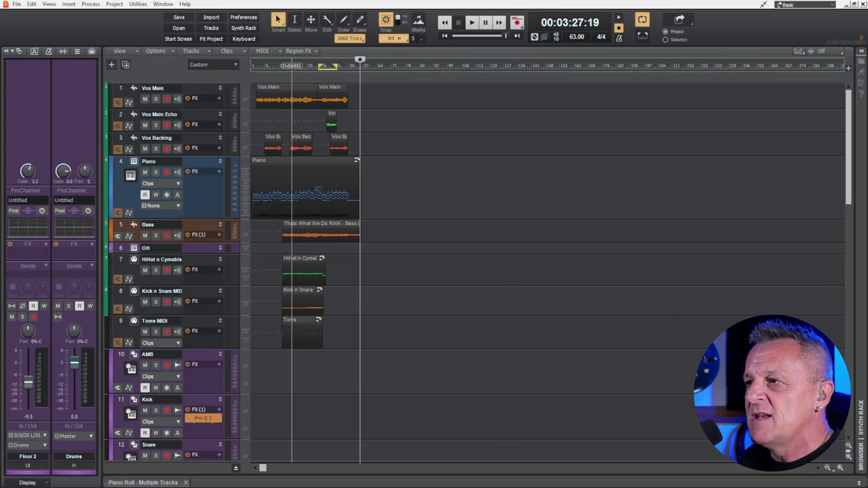
pyautogui.hotkey('ctrl', 'Right')
pyautogui.hotkey('ctrl', 'Right')
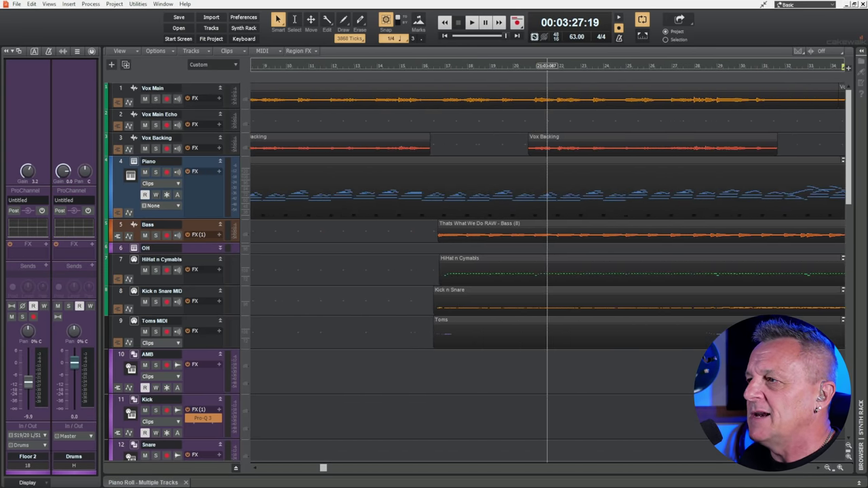
pyautogui.hotkey('ctrl', 'Left')
pyautogui.hotkey('ctrl', 'Left')
pyautogui.hotkey('ctrl', 'Right')
pyautogui.hotkey('ctrl', 'Right')
pyautogui.hotkey('ctrl', 'Right')
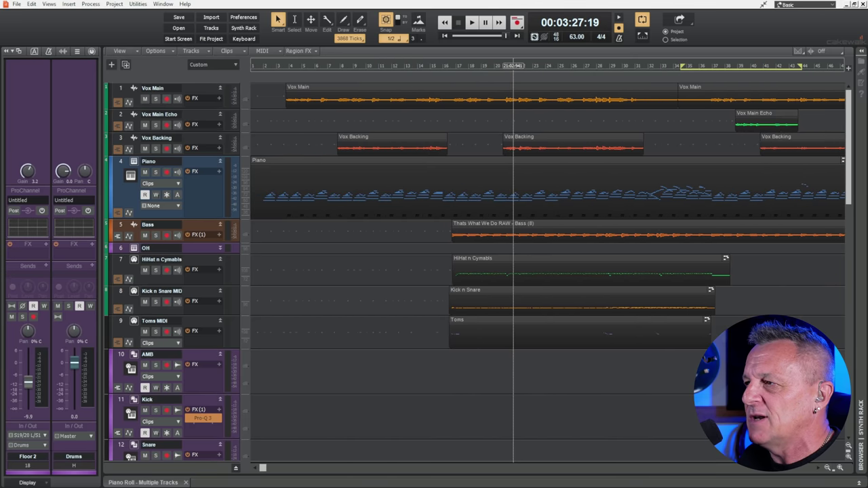
pyautogui.hotkey('ctrl', 'Right')
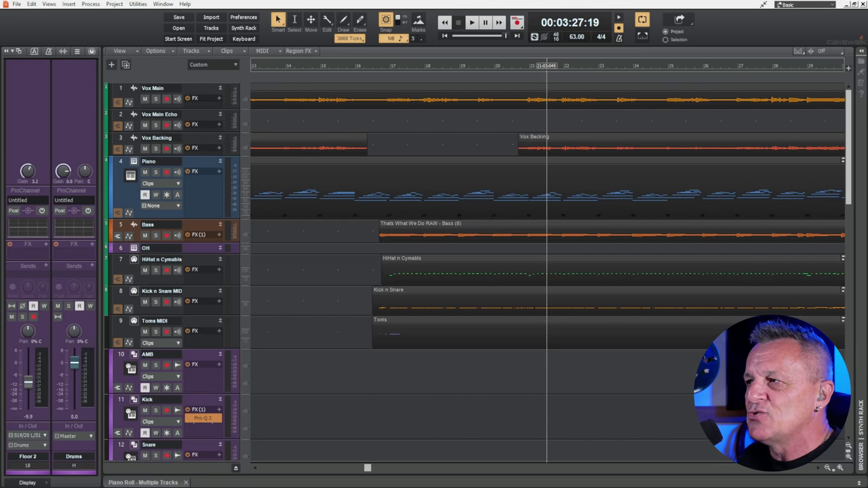
pyautogui.hscroll(5, 548, 271)
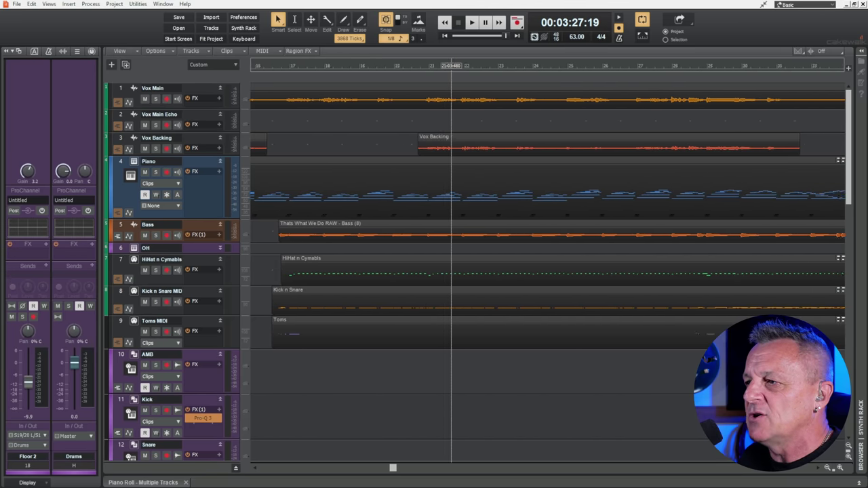
pyautogui.hscroll(-5, 548, 271)
pyautogui.hotkey('ctrl', 'Left')
pyautogui.hotkey('ctrl', 'Left')
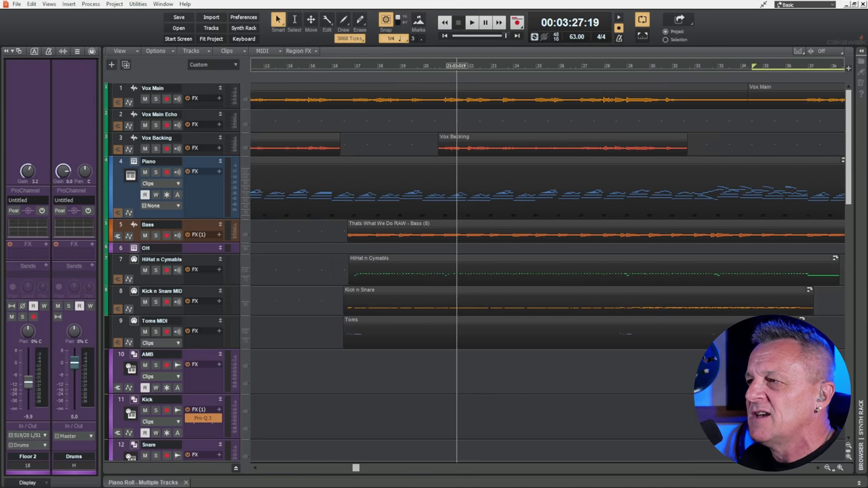
pyautogui.hotkey('ctrl', 'Left')
# - Look through the arrangement from the vocal tracks down to the Guitar and Orchestra tracks at a compact track height
pyautogui.click(342, 56)
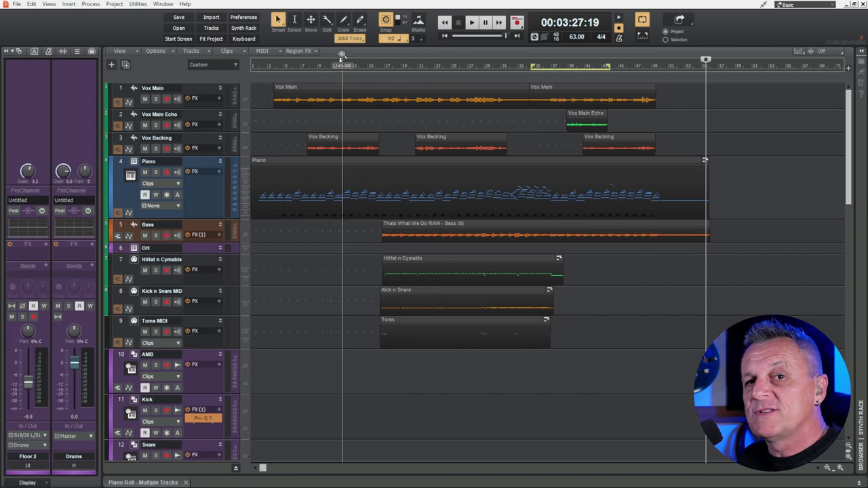
pyautogui.moveTo(342, 56); pyautogui.dragTo(396, 55)
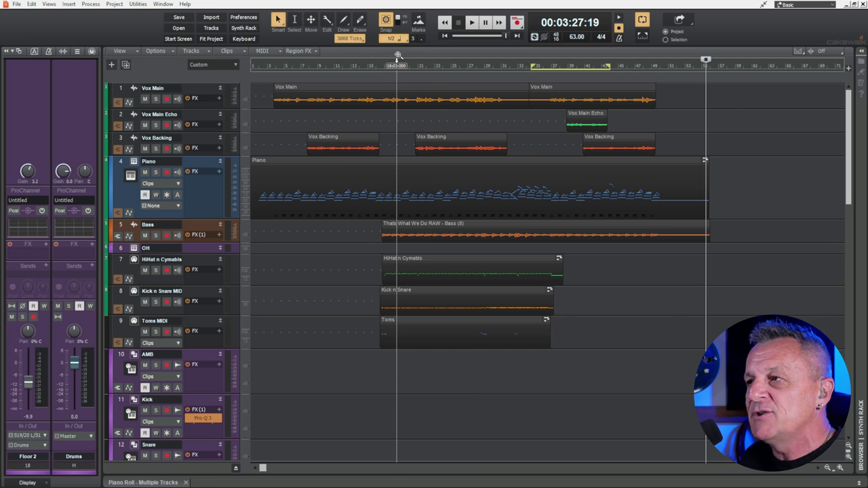
pyautogui.scroll(-10, 474, 271)
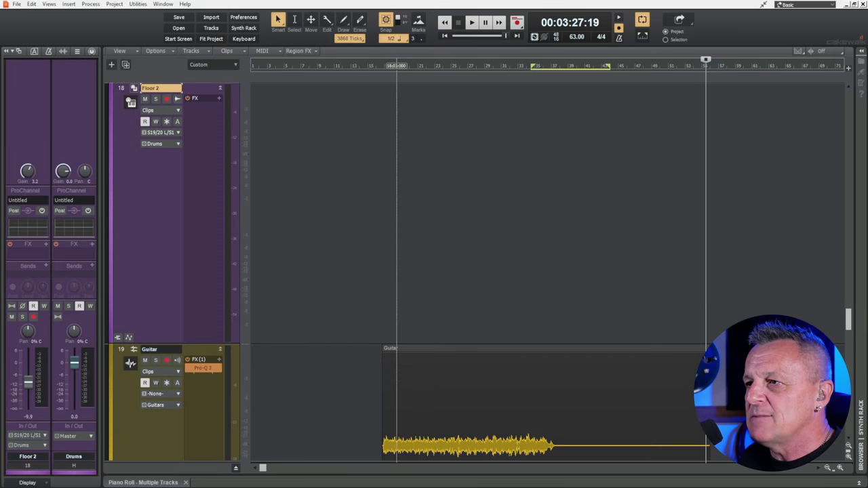
pyautogui.hotkey('ctrl', 'Down')
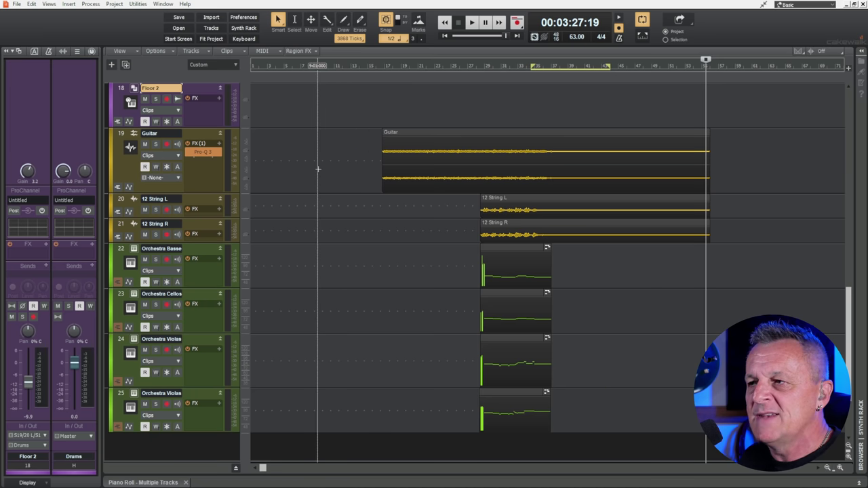
pyautogui.scroll(10, 318, 169)
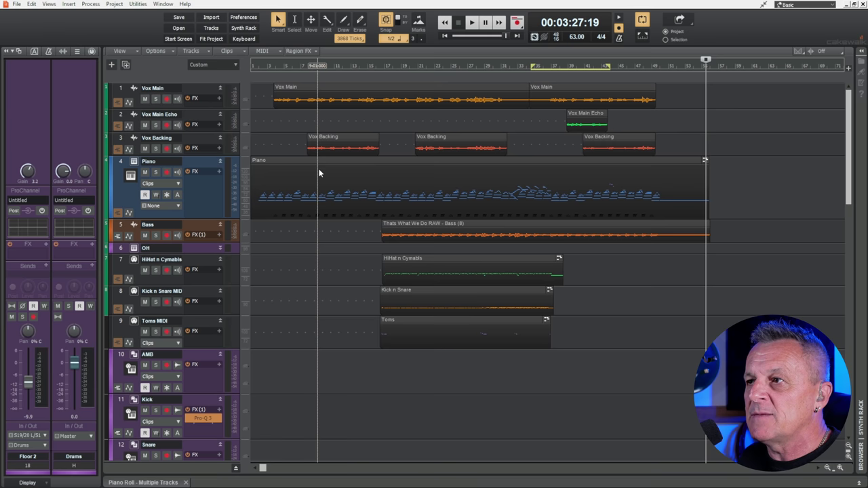
# - Select the Piano clip and place the playback position at bar 9
pyautogui.click(319, 172)
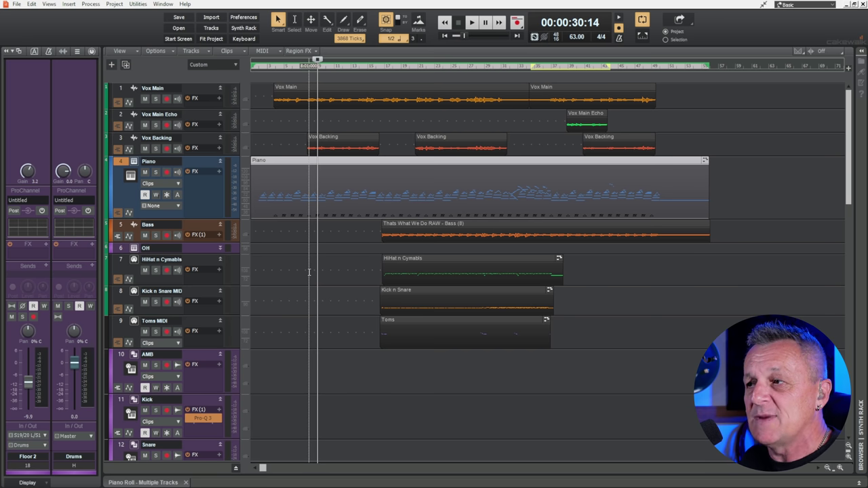
pyautogui.scroll(-10, 309, 272)
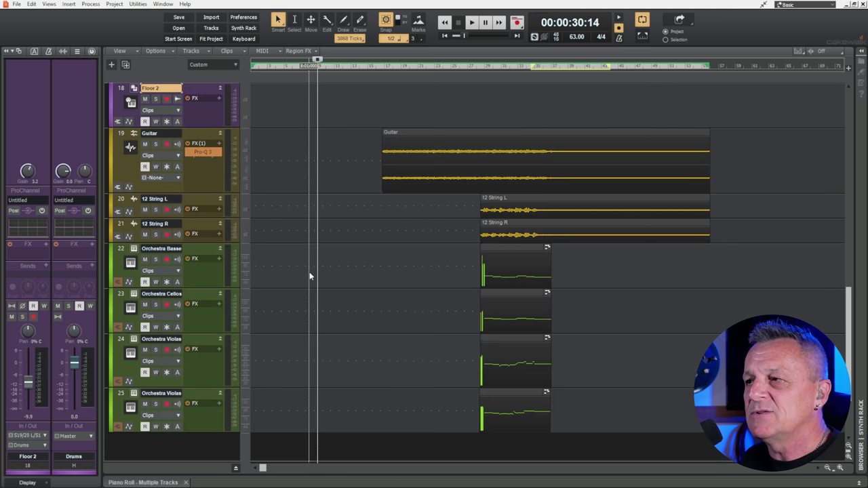
pyautogui.scroll(10, 309, 272)
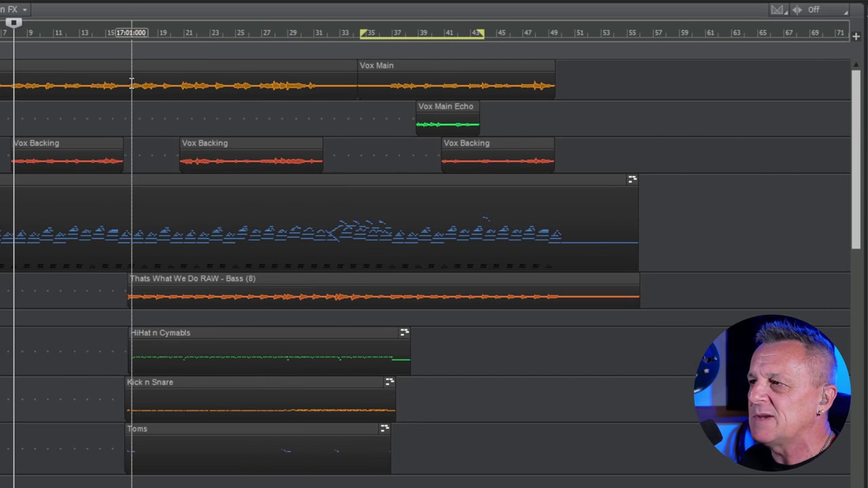
# - Select a time range from bar 17 to about bar 26 across the Vox Main through Toms tracks
pyautogui.moveTo(131, 82)
pyautogui.mouseDown()
pyautogui.moveTo(251, 89)
pyautogui.moveTo(251, 451)
pyautogui.mouseUp()
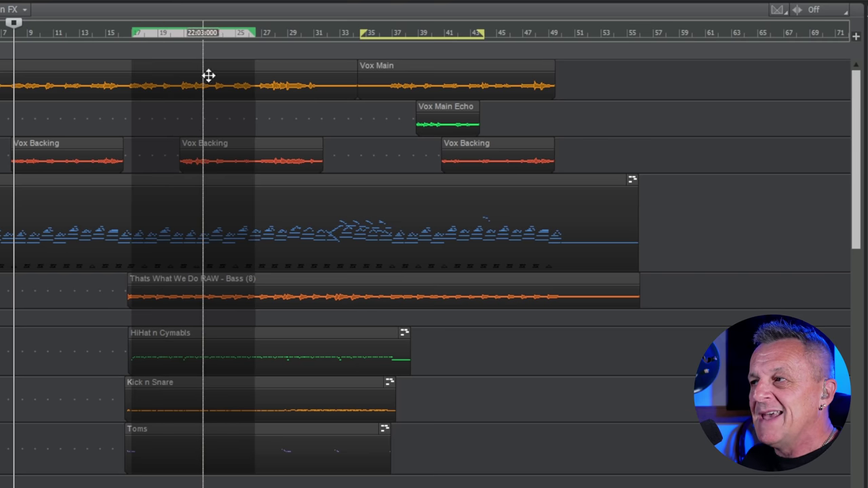
pyautogui.click(416, 23)
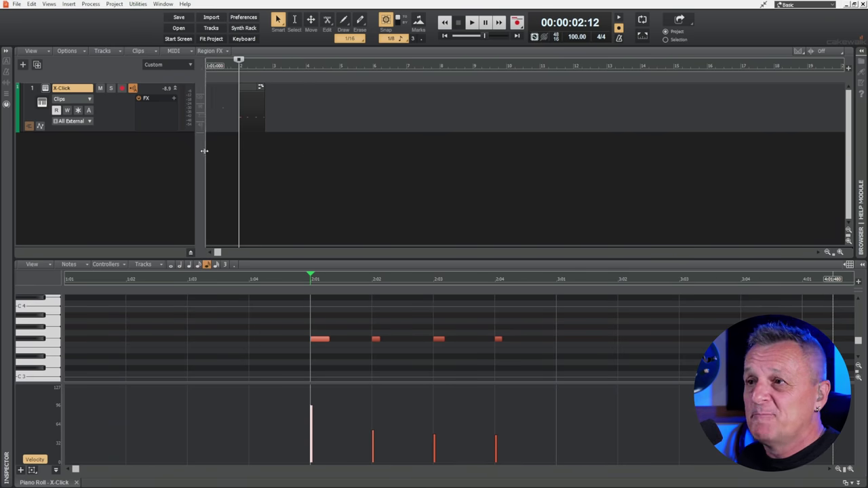
# - Check the SI-Drum Kit 1 instrument on the X-Click track and play back its one-bar clip
pyautogui.click(44, 89)
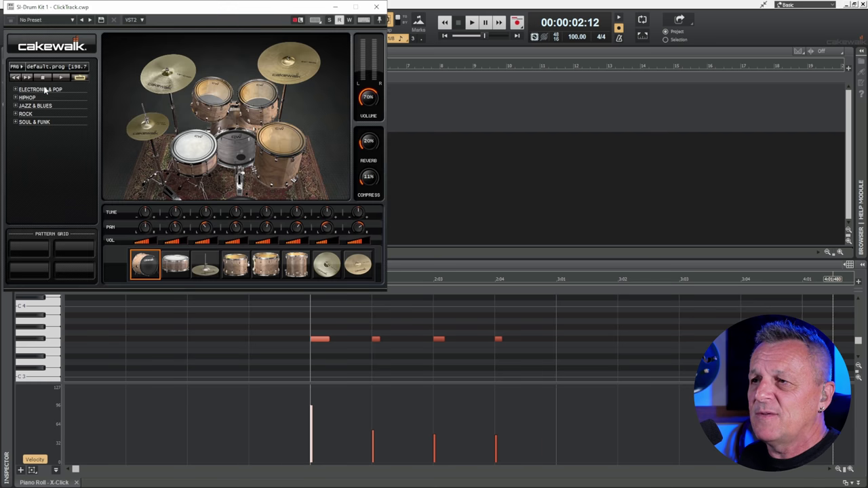
pyautogui.click(376, 7)
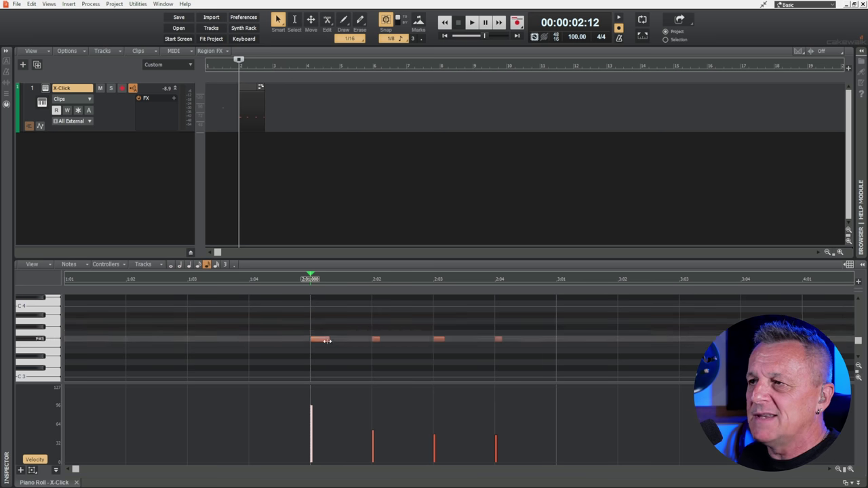
pyautogui.press('space')
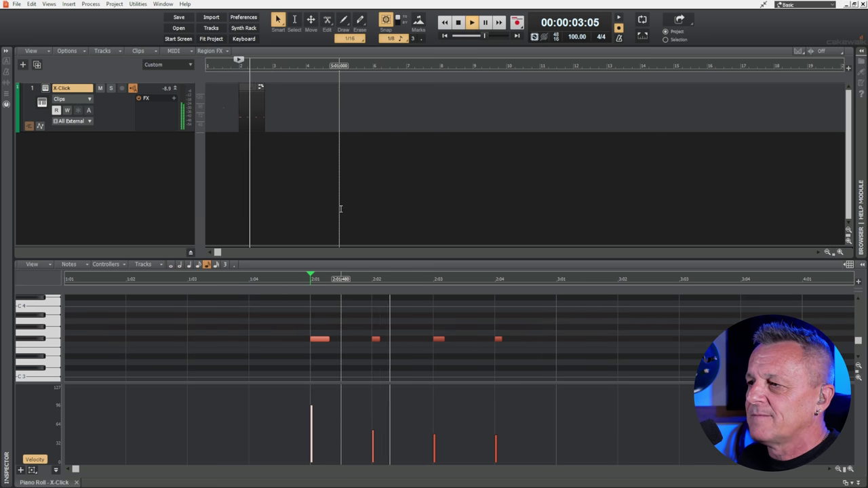
pyautogui.press('space')
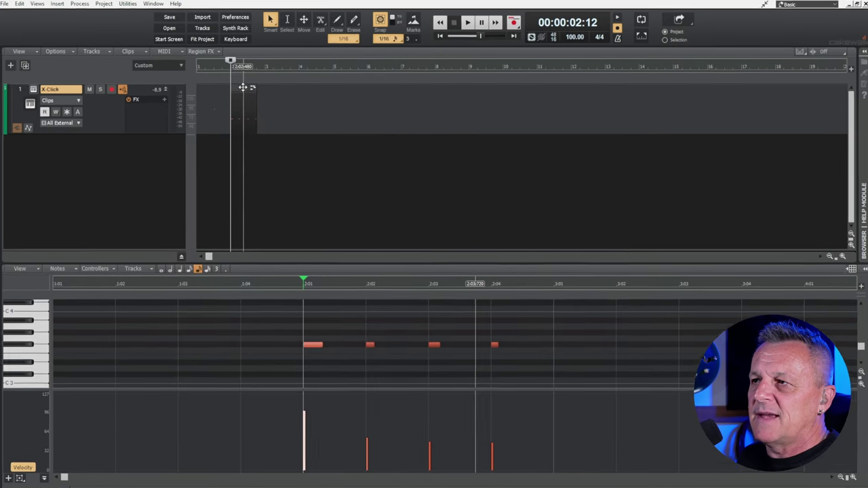
# - Repeat the one-bar X-Click clip along the track to bar 19 and play it back
pyautogui.click(242, 86)
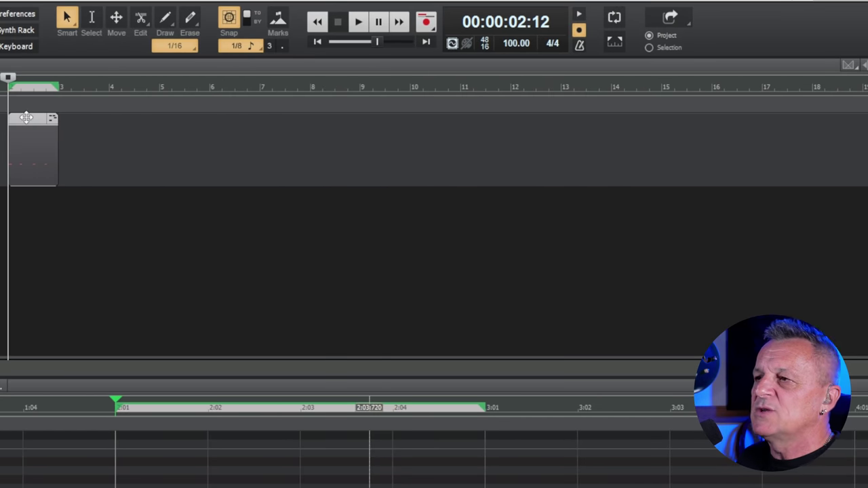
pyautogui.moveTo(57, 146); pyautogui.dragTo(860, 139)
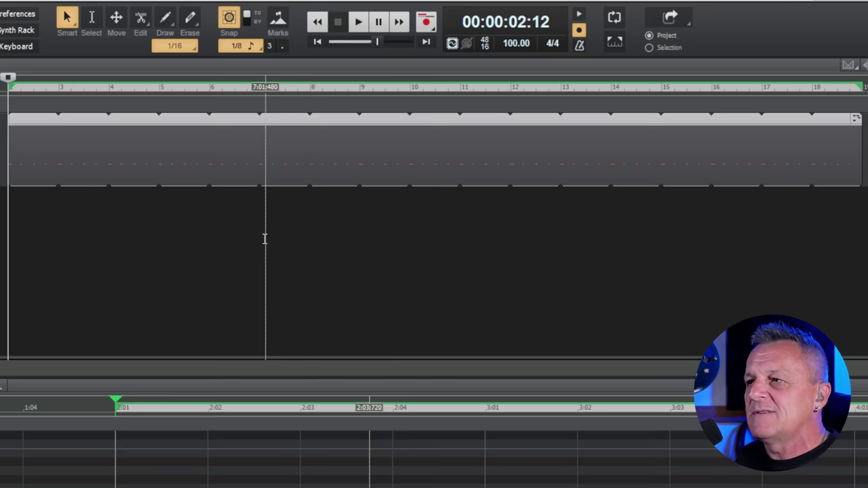
pyautogui.press('space')
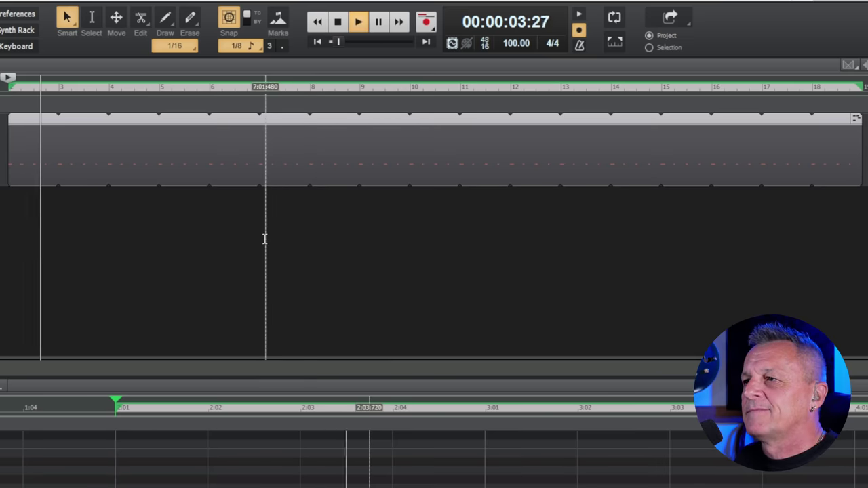
pyautogui.press('space')
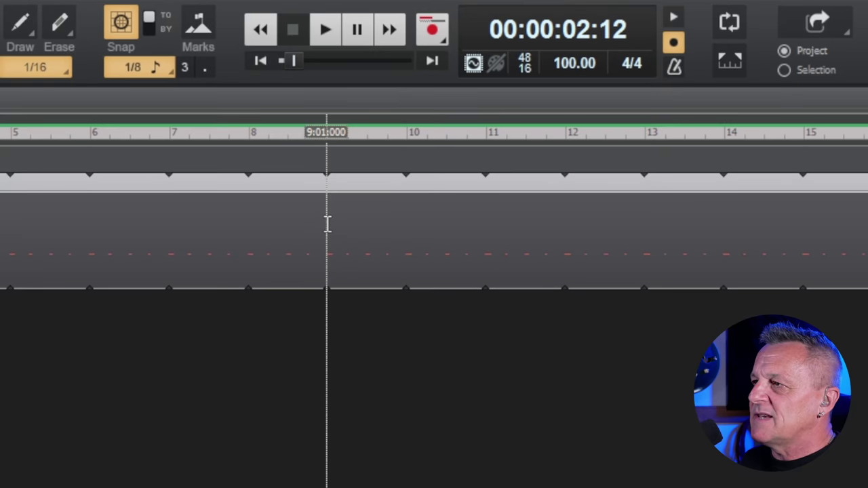
# - Select the four notes of bar 9 in the X-Click clip and lower their velocities together
pyautogui.moveTo(326, 223); pyautogui.dragTo(412, 224)
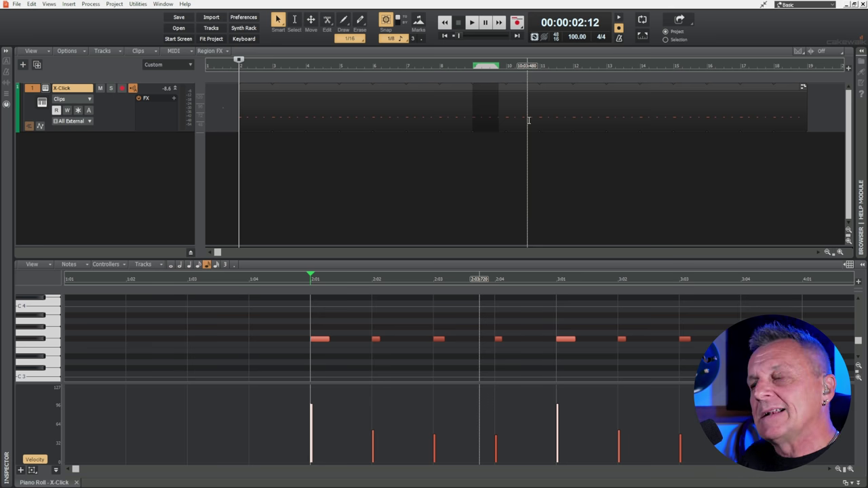
pyautogui.moveTo(76, 469); pyautogui.dragTo(355, 469)
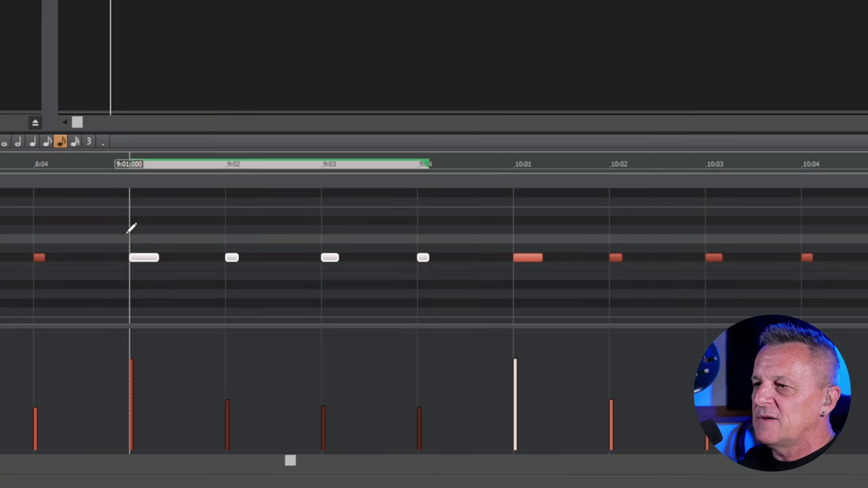
pyautogui.moveTo(199, 283); pyautogui.dragTo(299, 319)
pyautogui.moveTo(251, 273); pyautogui.dragTo(451, 270)
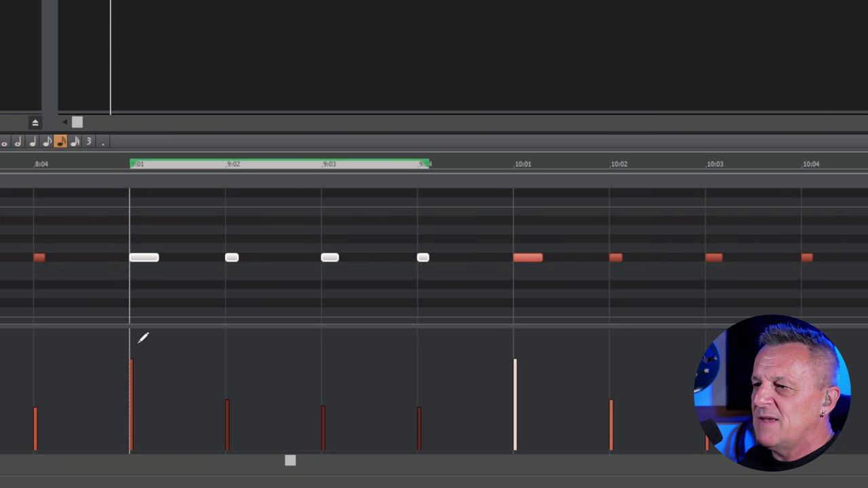
pyautogui.moveTo(130, 359); pyautogui.dragTo(133, 396)
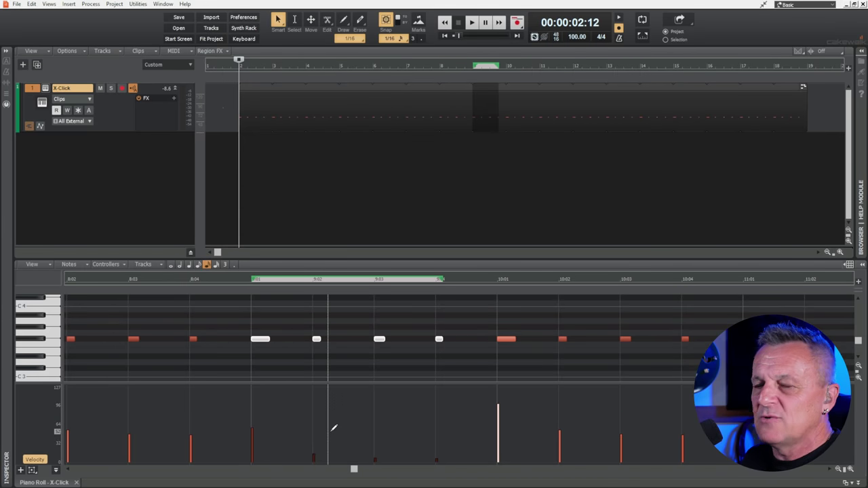
pyautogui.moveTo(252, 427); pyautogui.dragTo(252, 423)
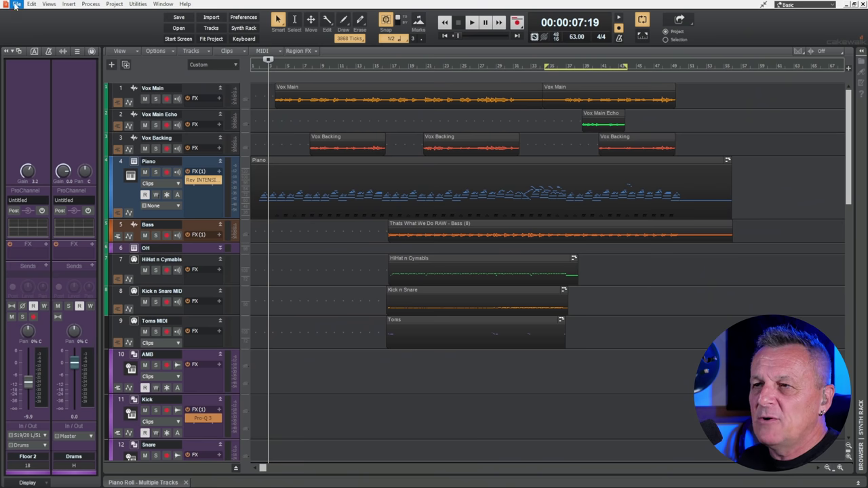
# - Start saving Some Love Song under a new format, choosing Cakewalk Bundle as the file type
pyautogui.click(16, 5)
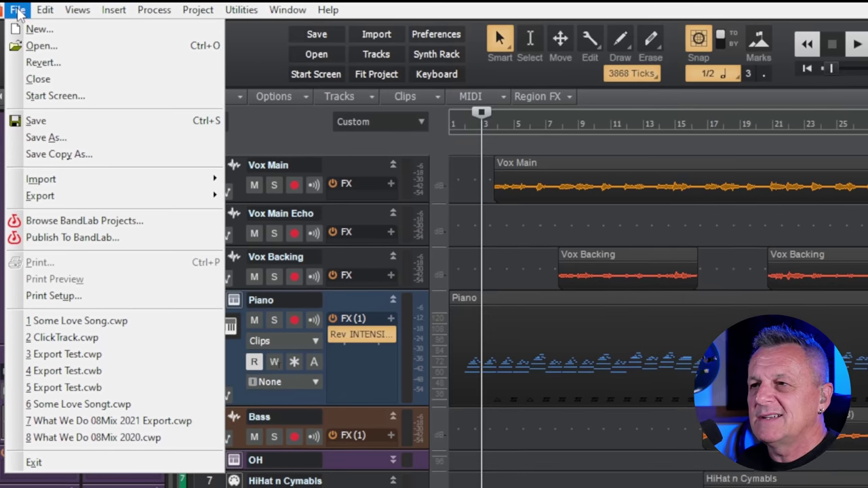
pyautogui.click(46, 138)
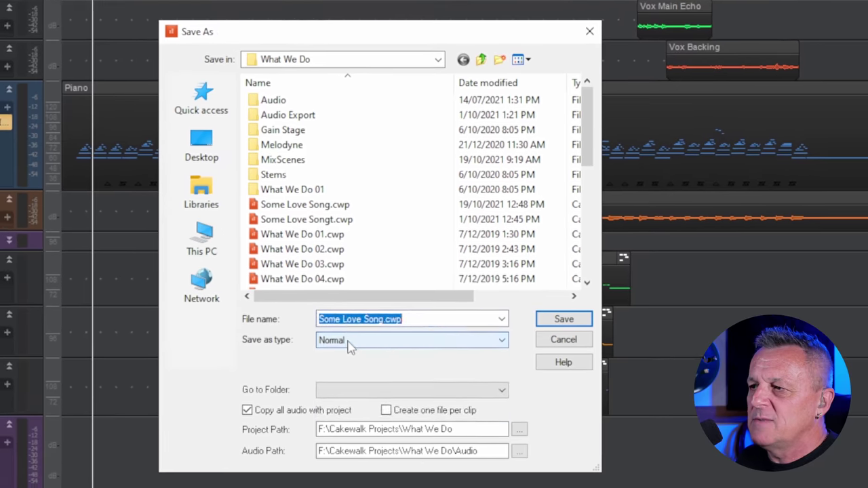
pyautogui.click(434, 305)
pyautogui.click(352, 377)
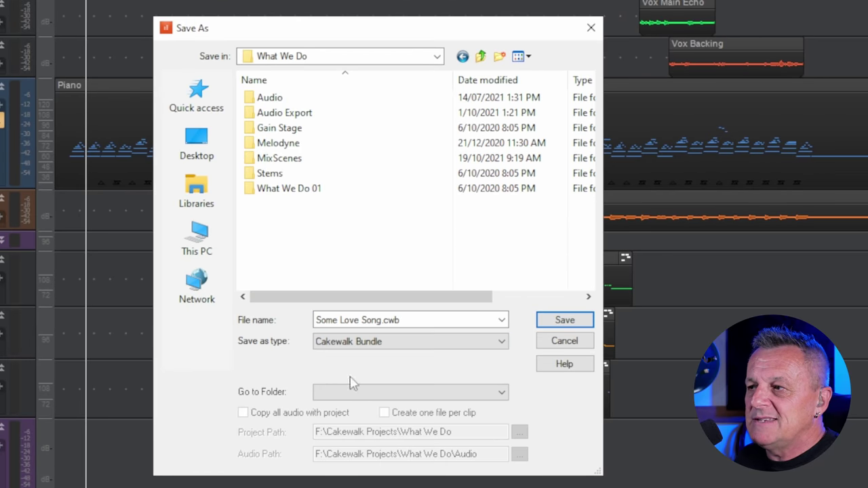
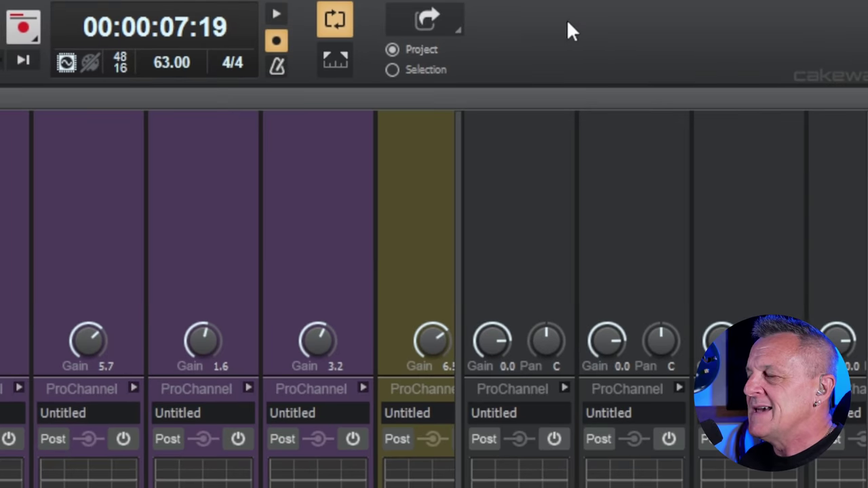
# - Show the Mix Recall module in the control bar
pyautogui.rightClick(525, 28)
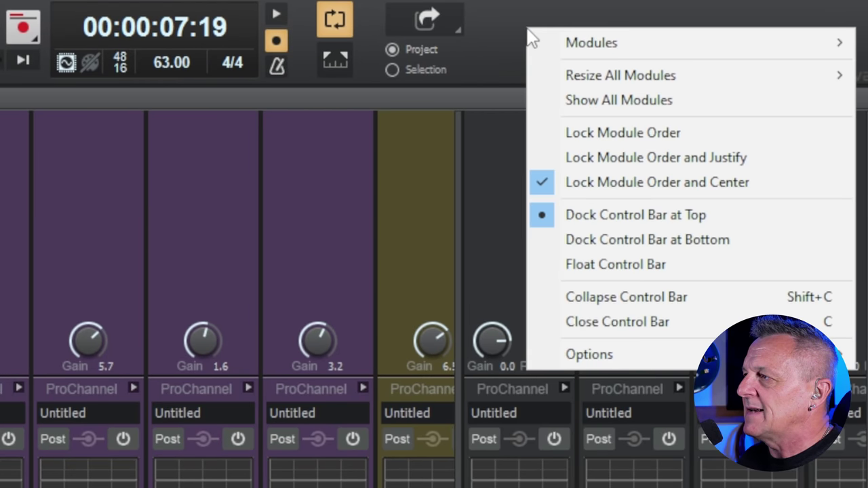
pyautogui.moveTo(584, 43)
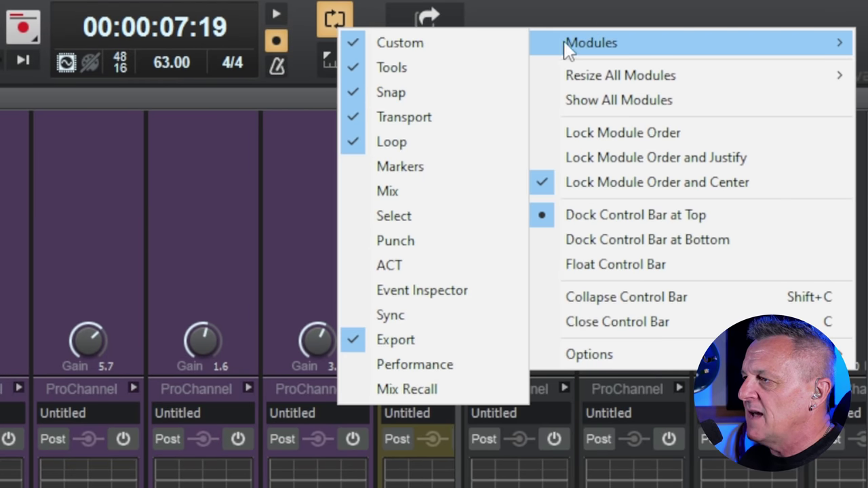
pyautogui.click(407, 389)
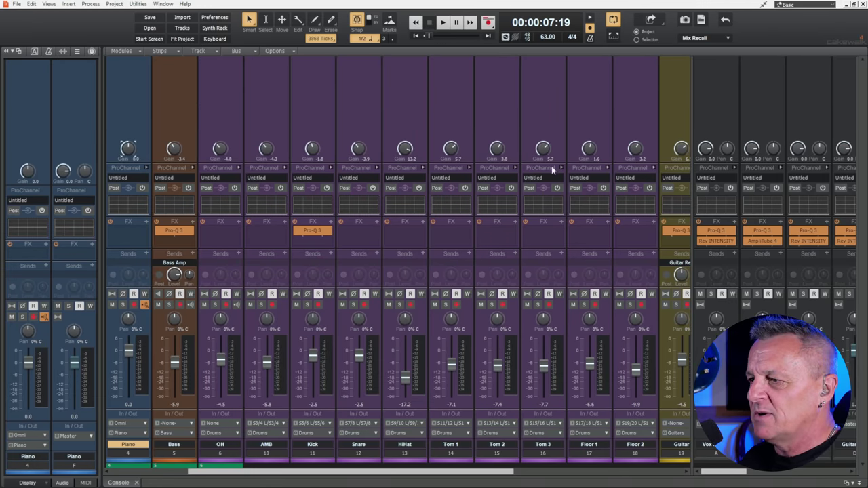
# - Select the Snare through Tom 2 strips in the console and lower their volume faders together to -INF
pyautogui.click(364, 454)
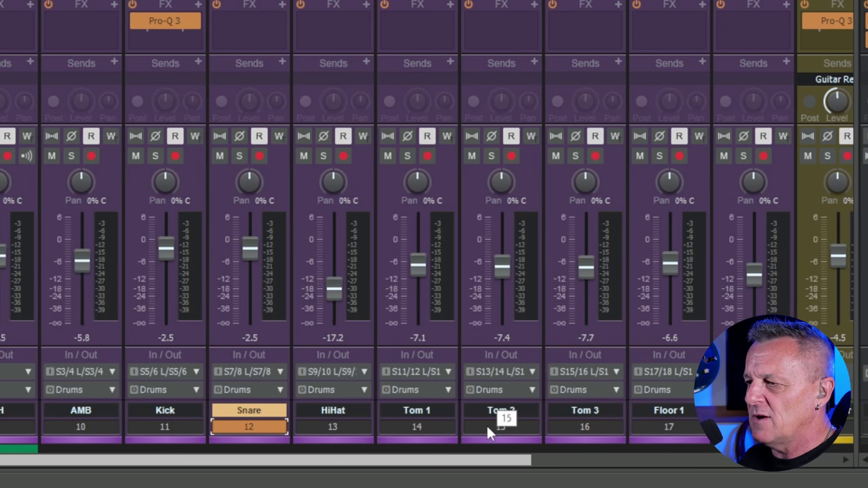
pyautogui.keyDown('shift'); pyautogui.click(487, 425); pyautogui.keyUp('shift')
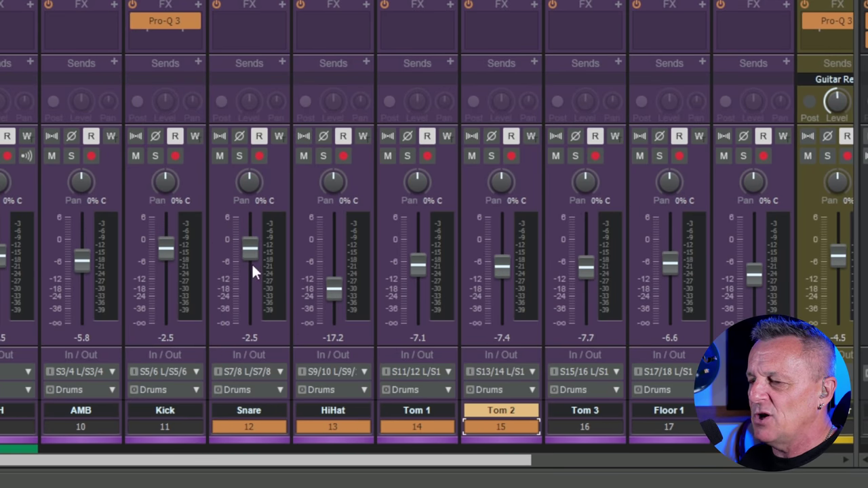
pyautogui.moveTo(248, 249); pyautogui.dragTo(248, 319)
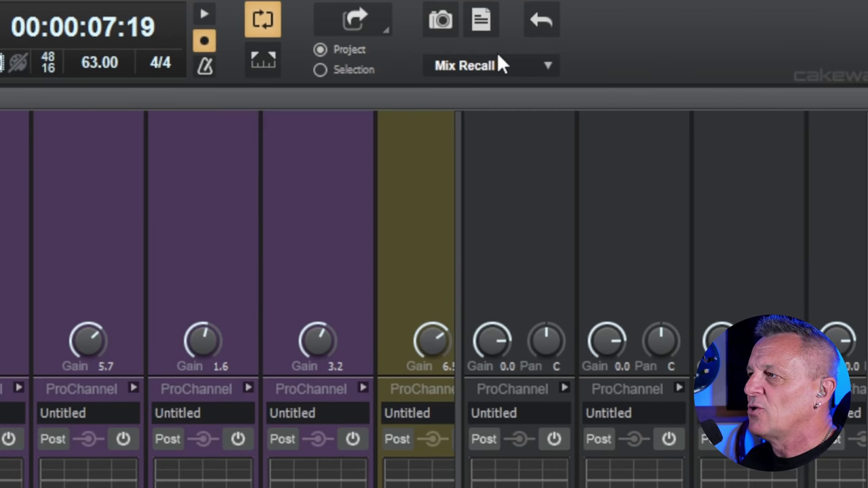
# - Save the current console state as a new mix scene named Mix 1
pyautogui.click(482, 18)
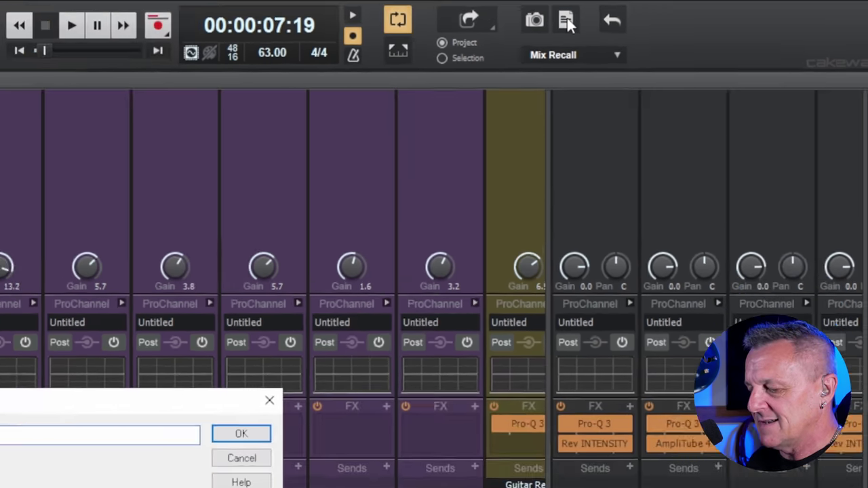
pyautogui.write('Mix 1')
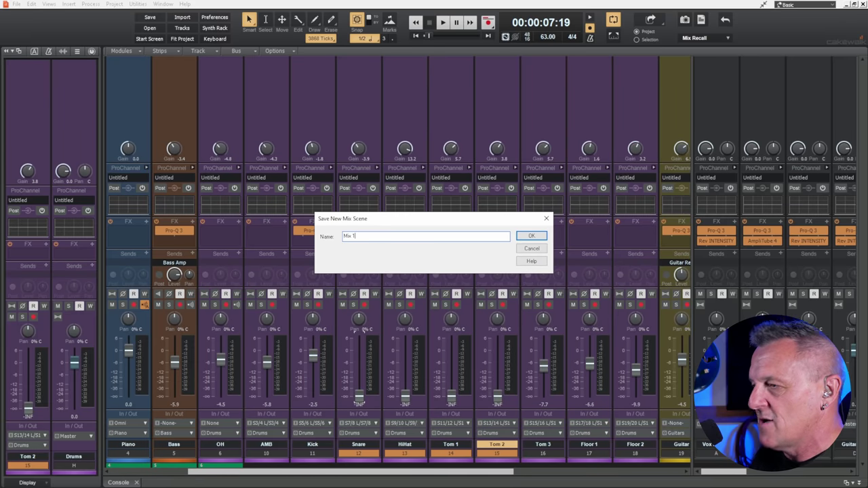
pyautogui.press('Return')
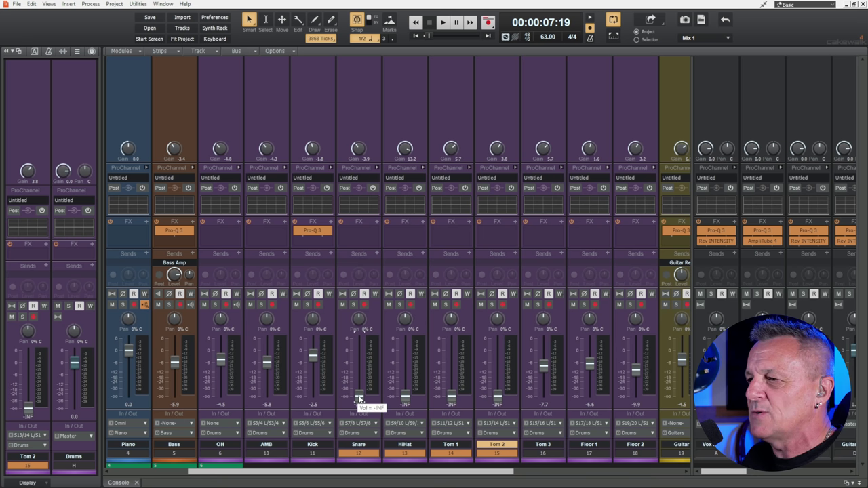
# - Raise the selected Snare through Tom 2 faders together to 6.0 dB and save a new mix scene named Mix 2
pyautogui.moveTo(359, 399); pyautogui.dragTo(359, 339)
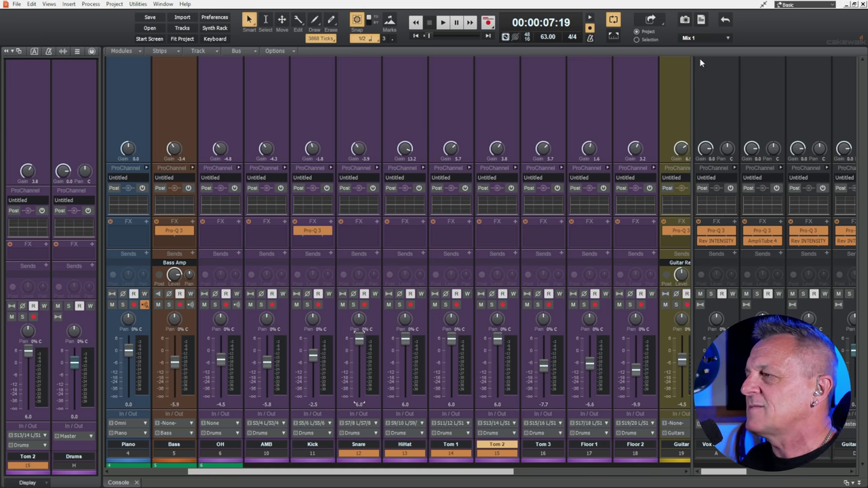
pyautogui.click(701, 20)
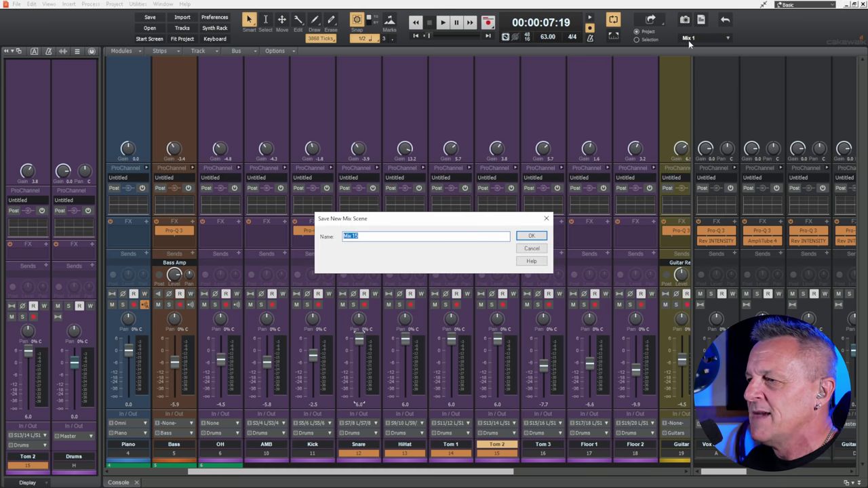
pyautogui.click(372, 235)
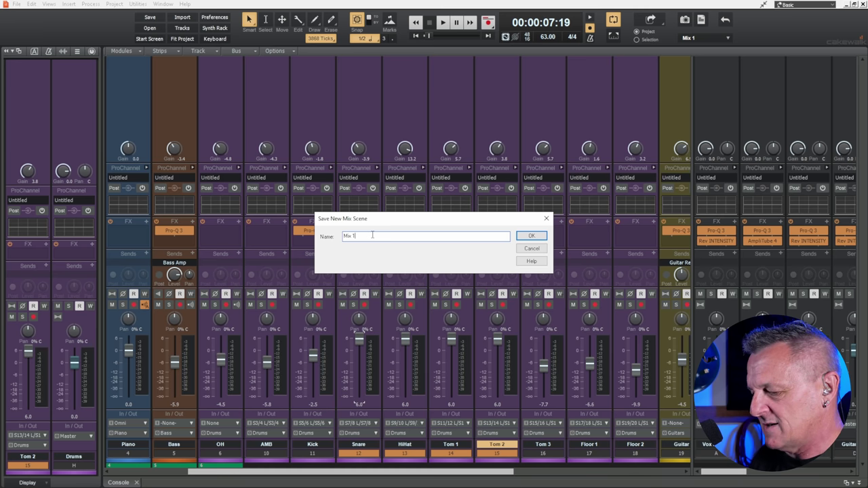
pyautogui.write('.2')
pyautogui.press('BackSpace')
pyautogui.write('2')
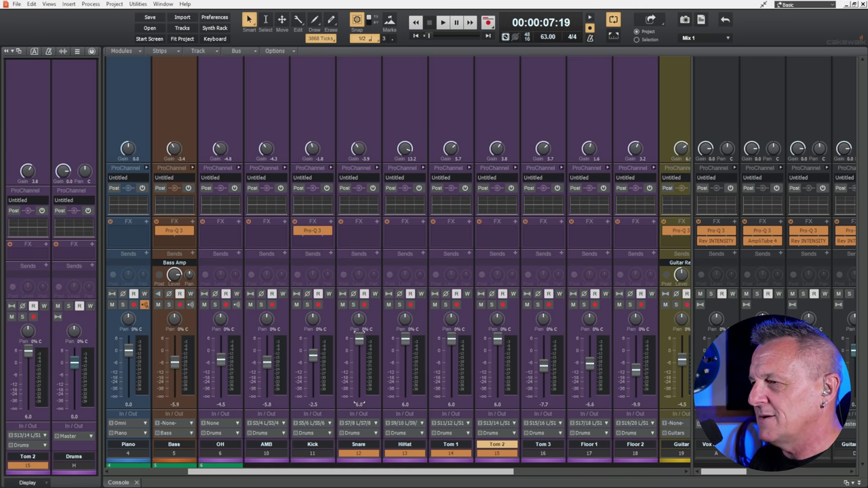
pyautogui.press('Return')
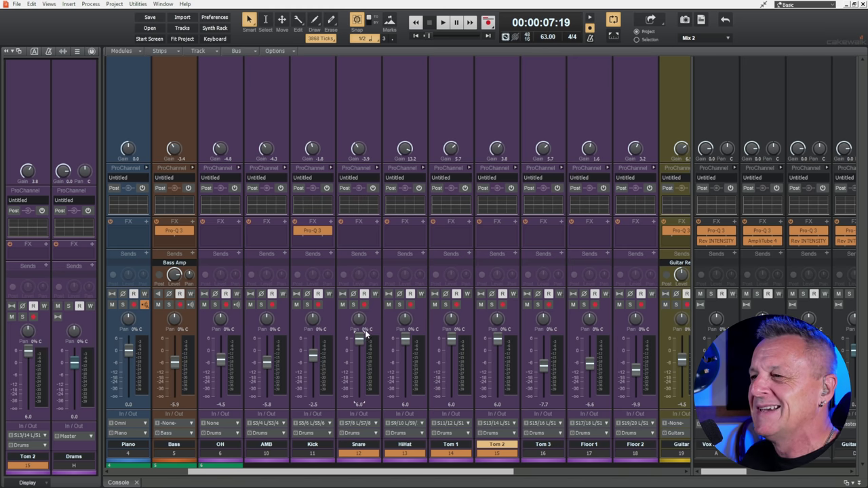
# - Lower the selected Snare through Tom 2 faders together to about -8.1 dB and save a new mix scene named Mix 3
pyautogui.moveTo(360, 341)
pyautogui.moveTo(359, 341); pyautogui.dragTo(359, 366)
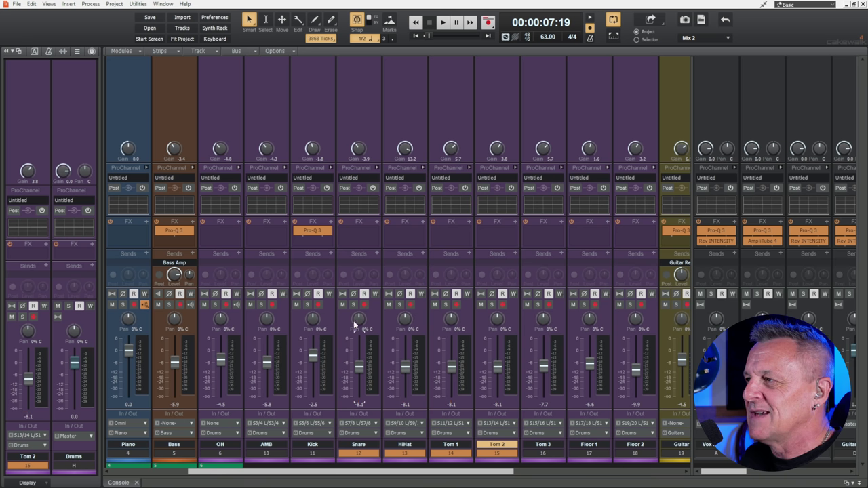
pyautogui.click(701, 20)
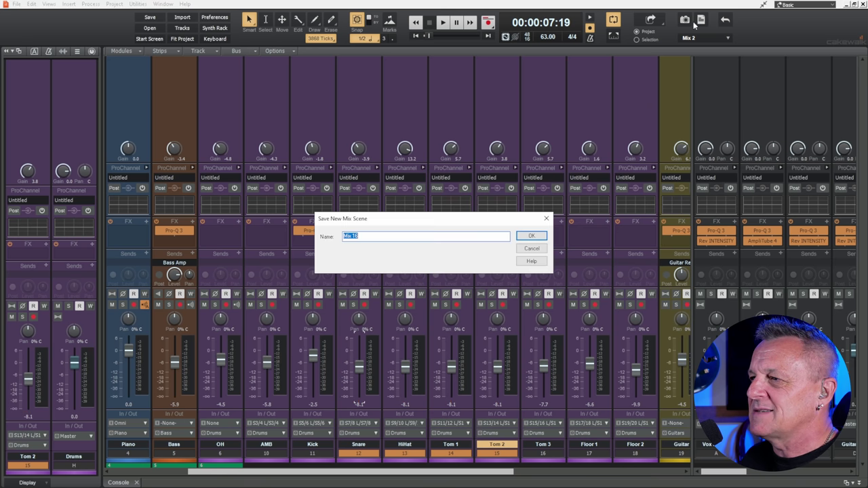
pyautogui.click(369, 237)
pyautogui.press('BackSpace')
pyautogui.press('BackSpace')
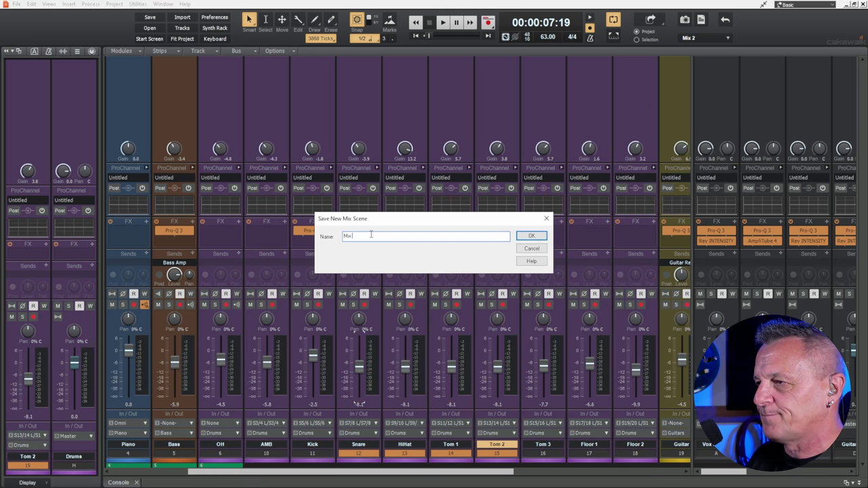
pyautogui.write('3')
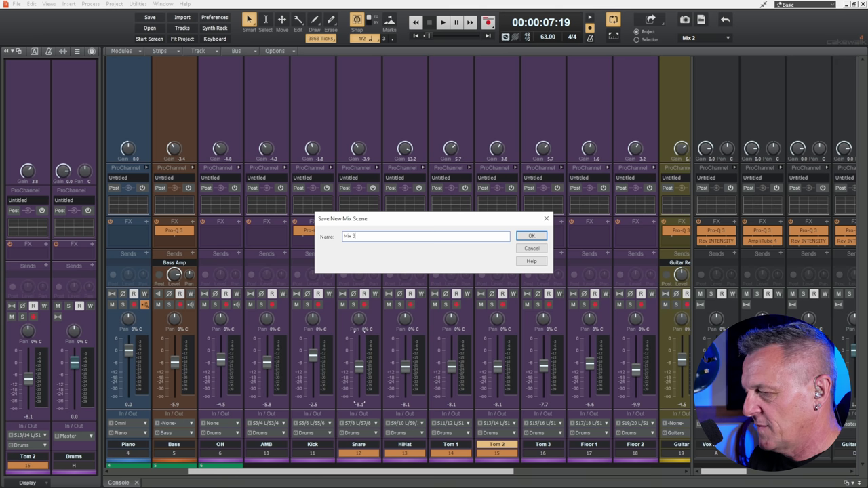
pyautogui.click(540, 238)
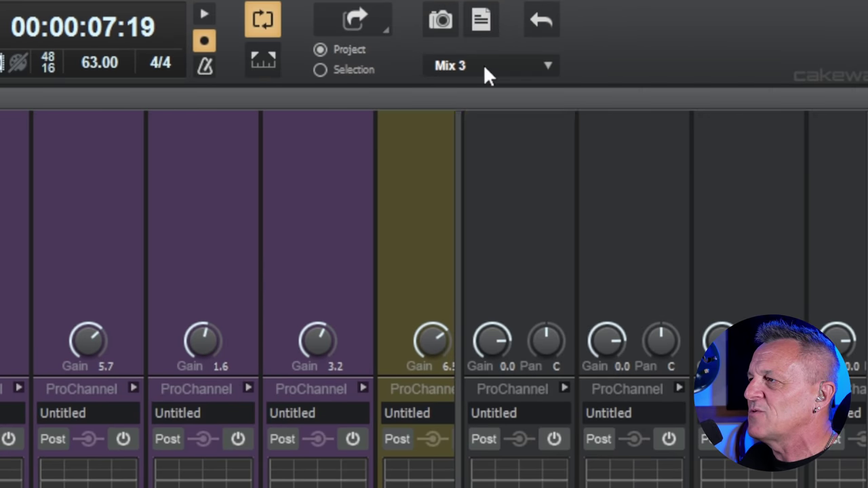
# - Recall the scenes Mix 1, Mix 2 and Mix 3 in turn to compare their fader positions
pyautogui.click(483, 64)
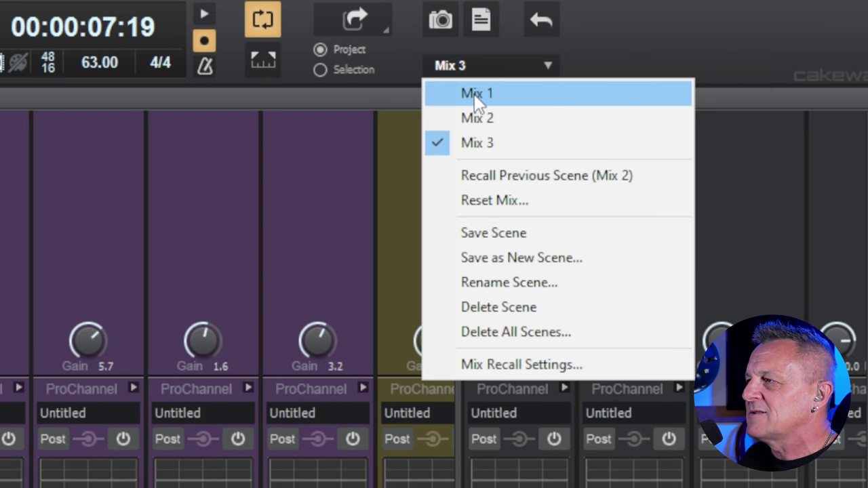
pyautogui.click(475, 92)
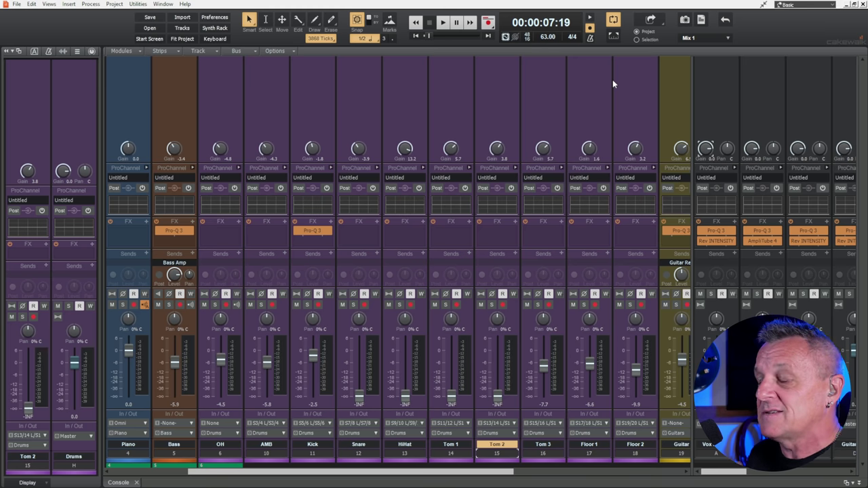
pyautogui.click(699, 38)
pyautogui.click(701, 55)
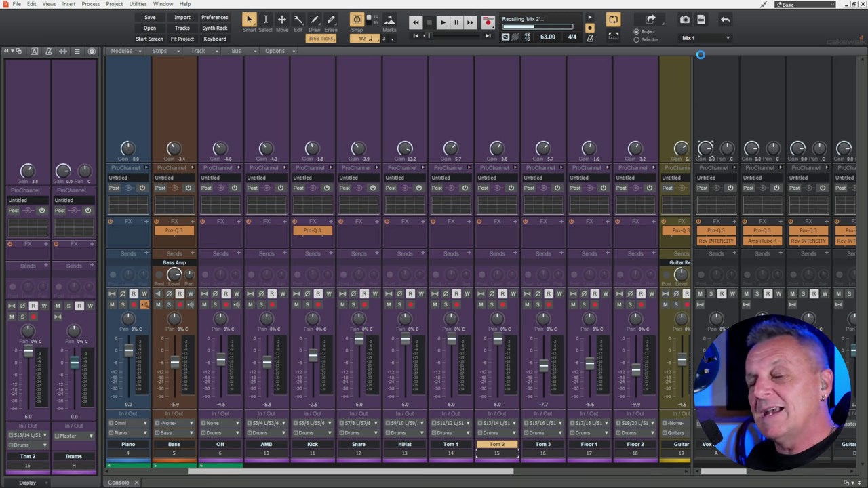
pyautogui.click(707, 39)
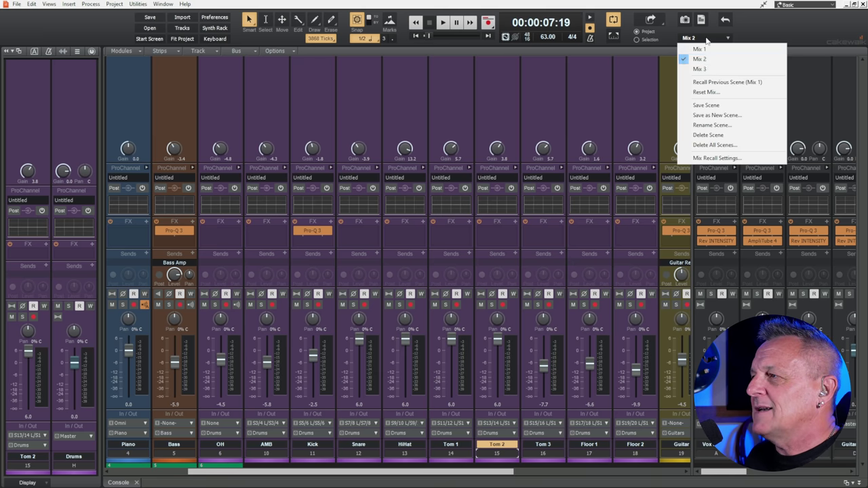
pyautogui.click(702, 69)
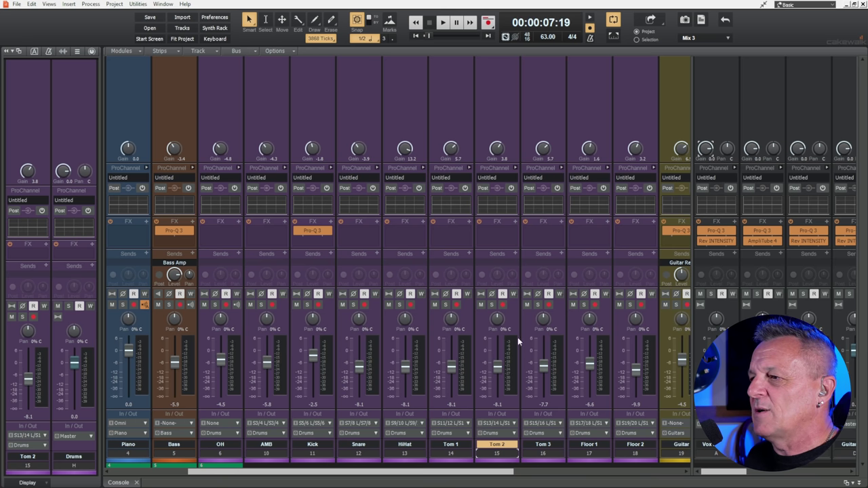
# - Save the current Mix 3 scene, switch to the previous scene, Mix 2, and switch back to Mix 3
pyautogui.moveTo(405, 367); pyautogui.dragTo(498, 360)
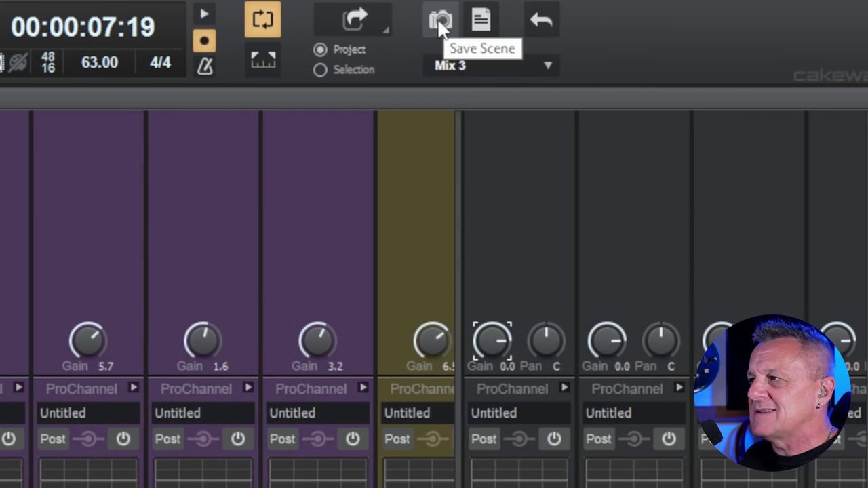
pyautogui.click(438, 21)
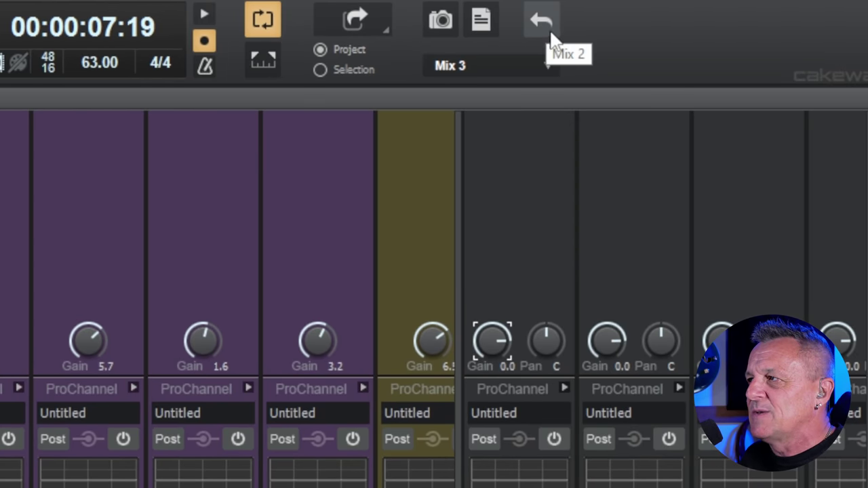
pyautogui.click(539, 21)
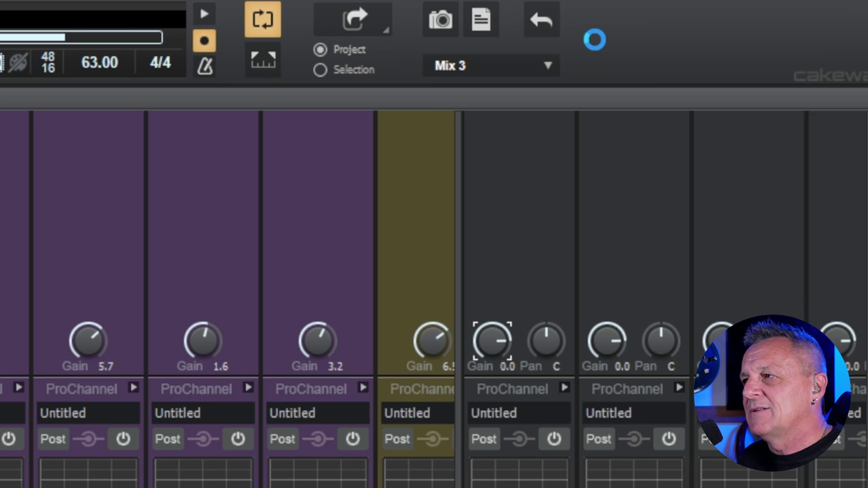
pyautogui.click(539, 17)
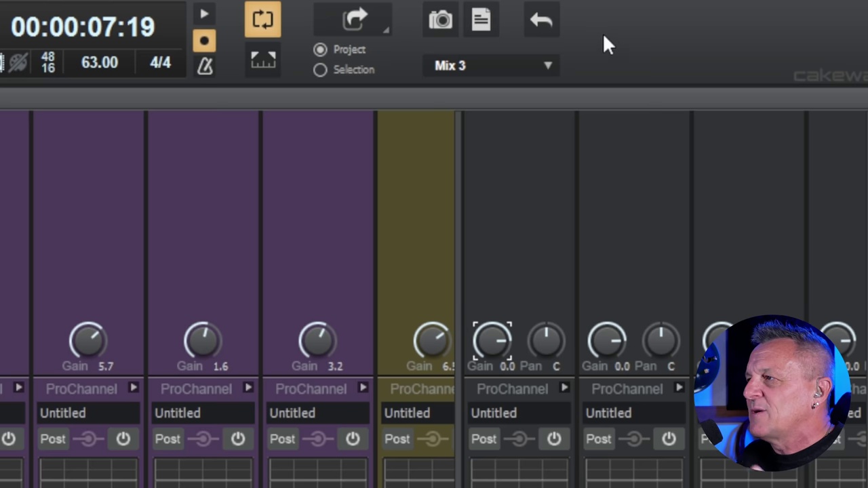
# - Open the Mix Recall settings and expand the advanced options for what a scene recalls
pyautogui.click(523, 69)
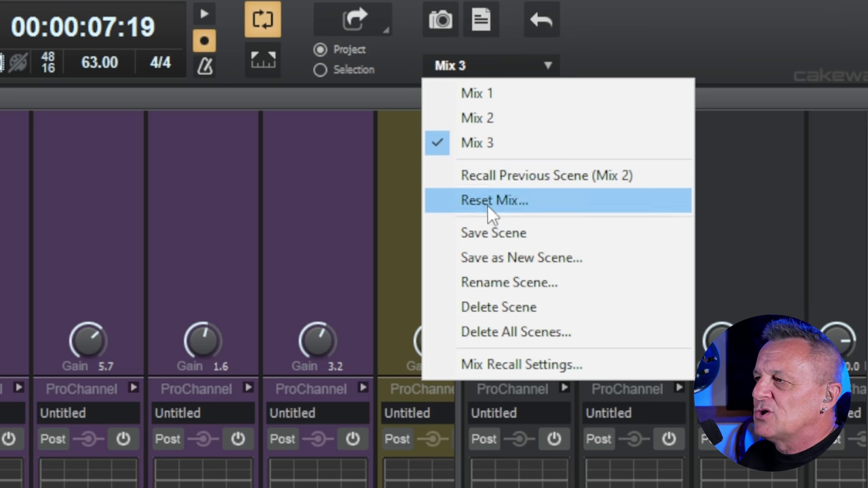
pyautogui.click(503, 364)
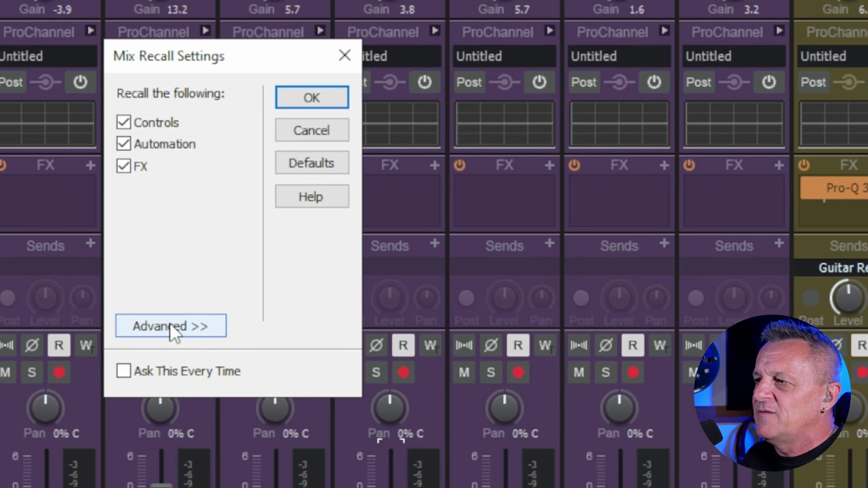
pyautogui.click(171, 328)
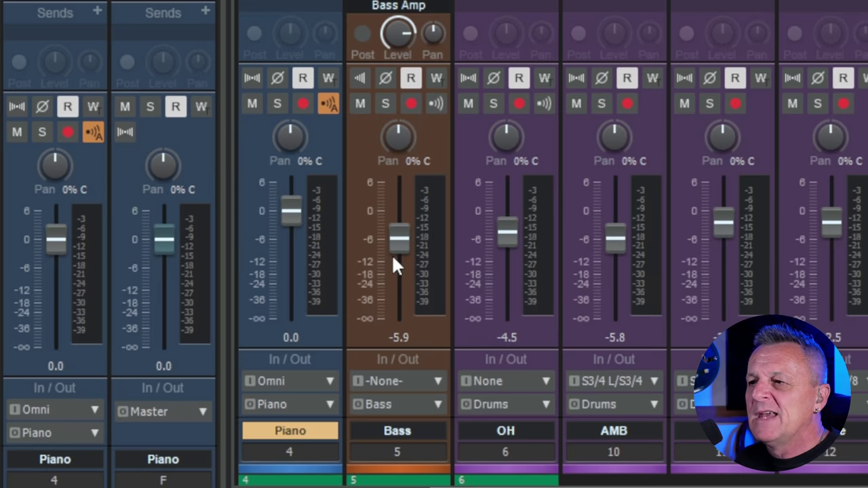
# - Reset the Bass track's volume fader to 0.0 dB, lower it to about -15.6 dB and reset it again
pyautogui.moveTo(177, 366)
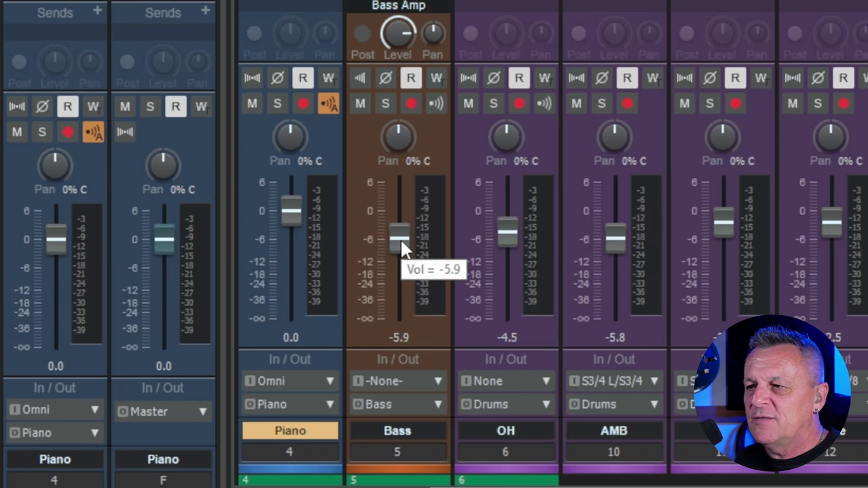
pyautogui.doubleClick(401, 244)
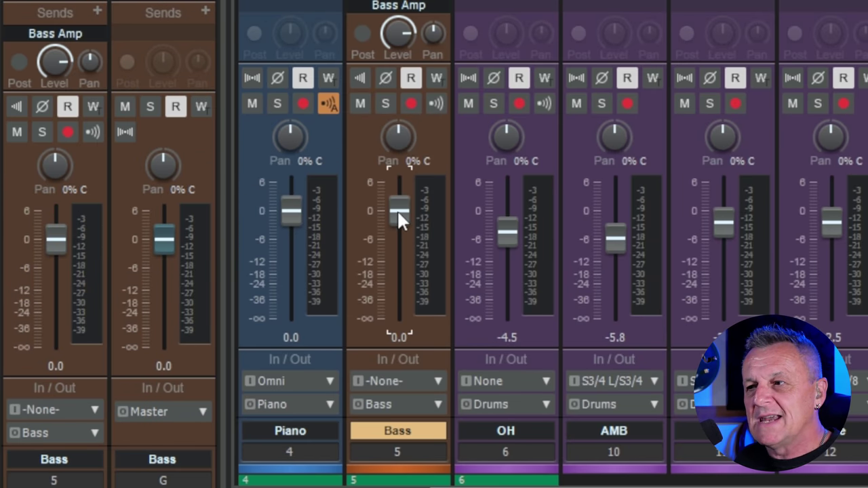
pyautogui.moveTo(398, 211); pyautogui.dragTo(398, 272)
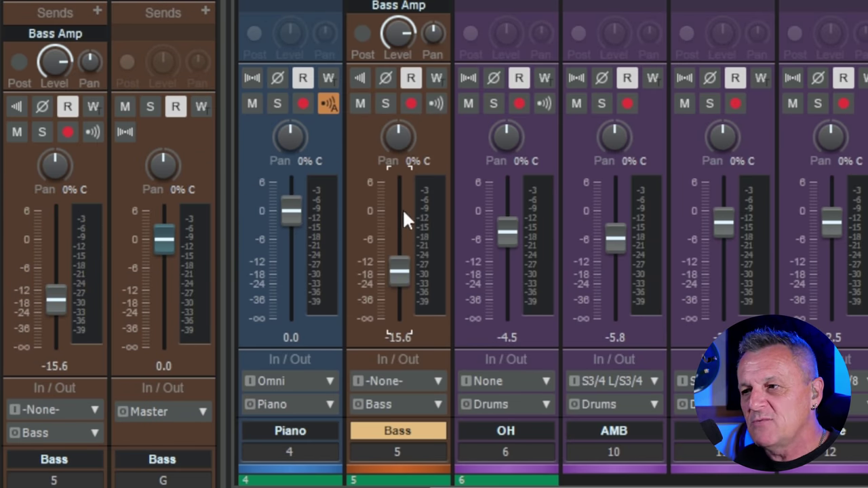
pyautogui.doubleClick(398, 271)
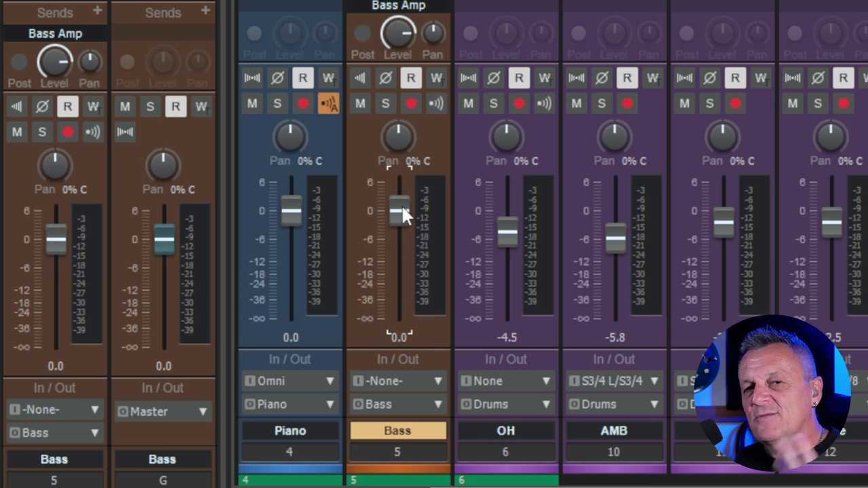
# - Store a Bass track fader level of about -7.1 dB as its snap-to value, and reset the fader to it after raising it to 0.0 dB
pyautogui.moveTo(407, 219)
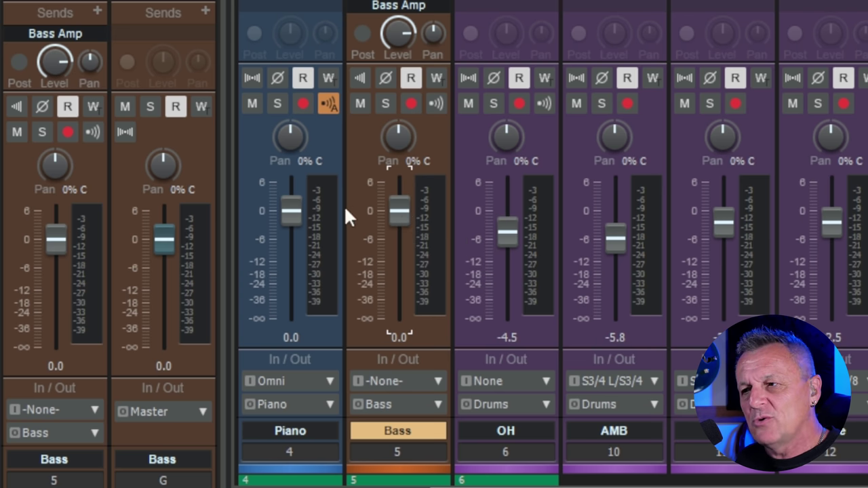
pyautogui.moveTo(399, 256)
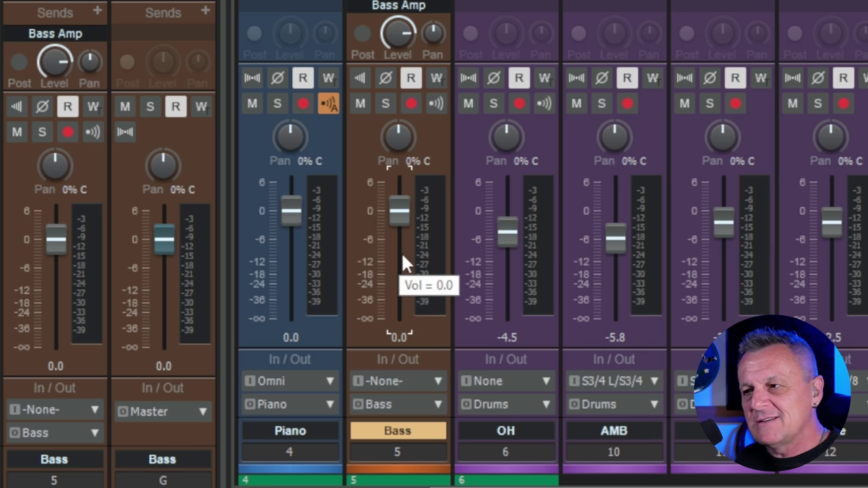
pyautogui.moveTo(398, 219); pyautogui.dragTo(398, 251)
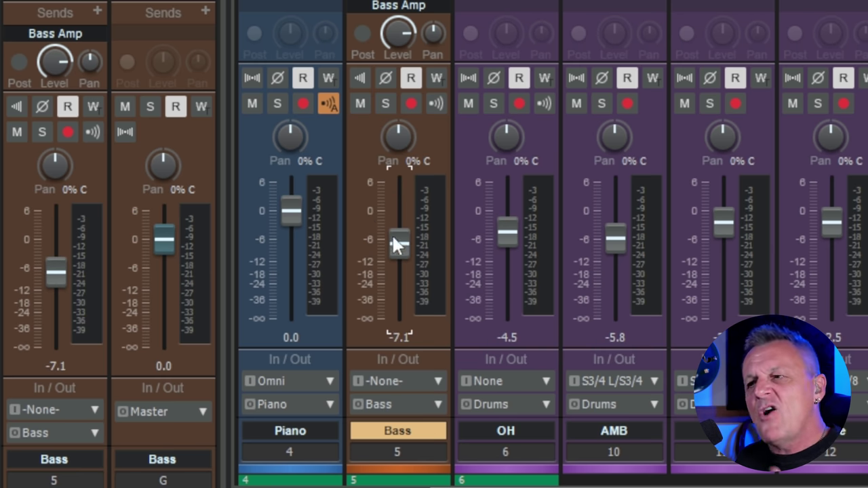
pyautogui.moveTo(401, 218)
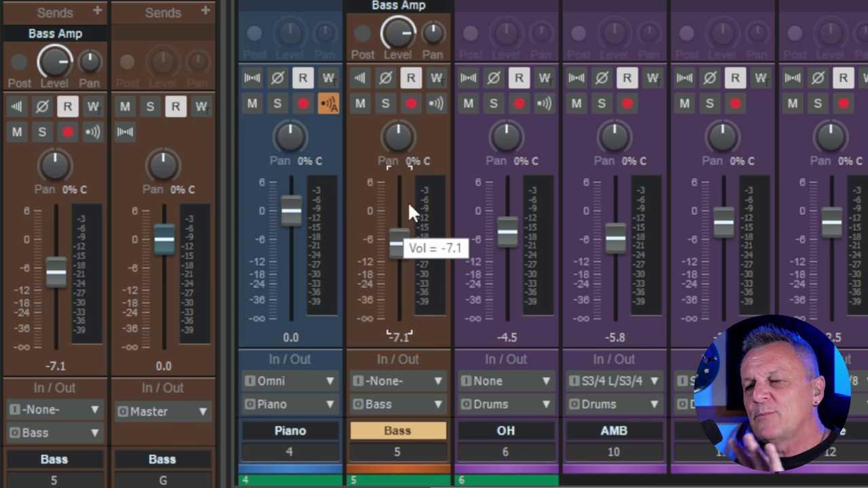
pyautogui.rightClick(397, 244)
pyautogui.moveTo(438, 175)
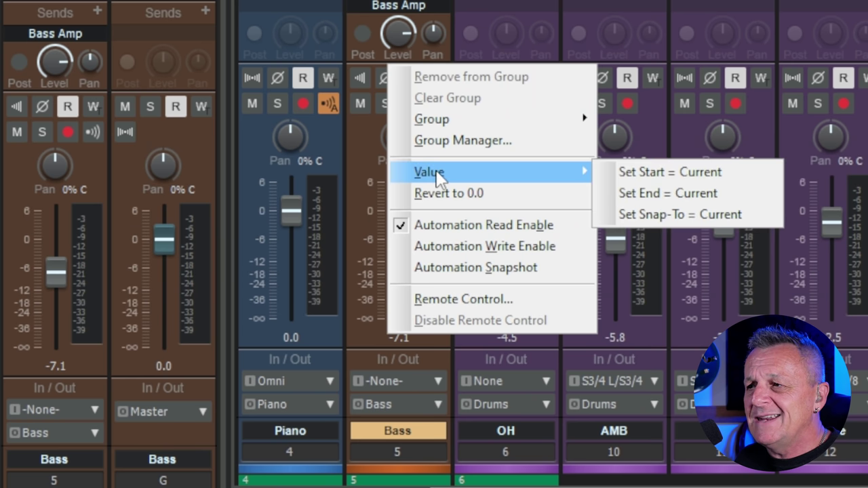
pyautogui.click(675, 216)
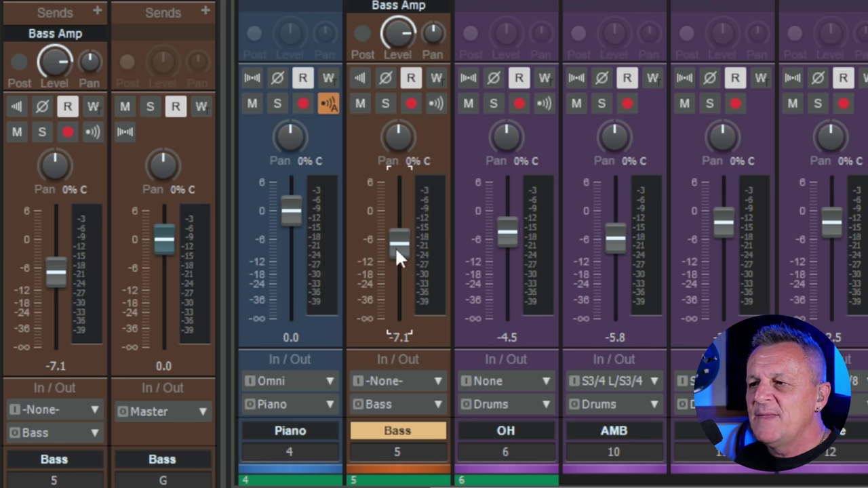
pyautogui.moveTo(397, 250); pyautogui.dragTo(397, 218)
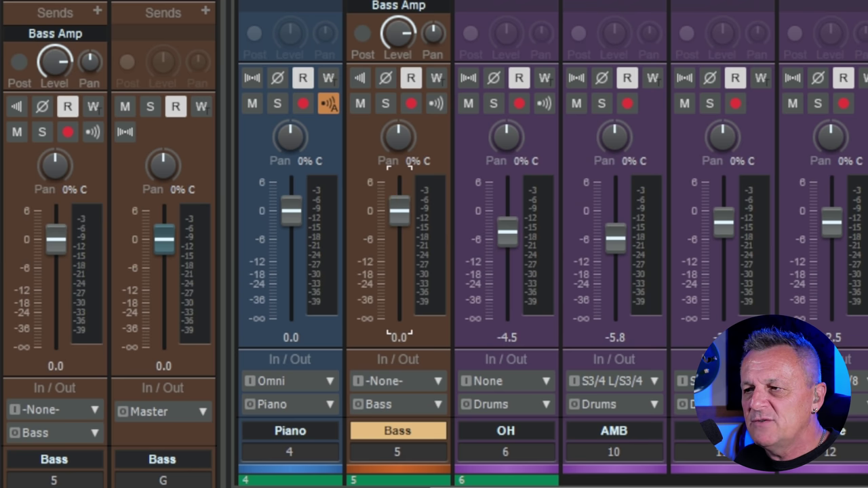
pyautogui.doubleClick(398, 210)
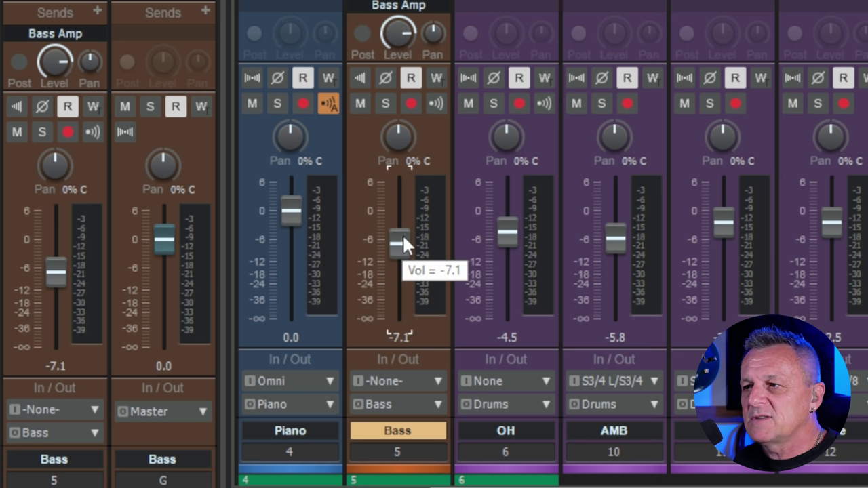
# - Lower the Bass track's Bass Amp send level and store it as the snap-to value, testing the reset from about -6.7
pyautogui.scroll(-5, 400, 26)
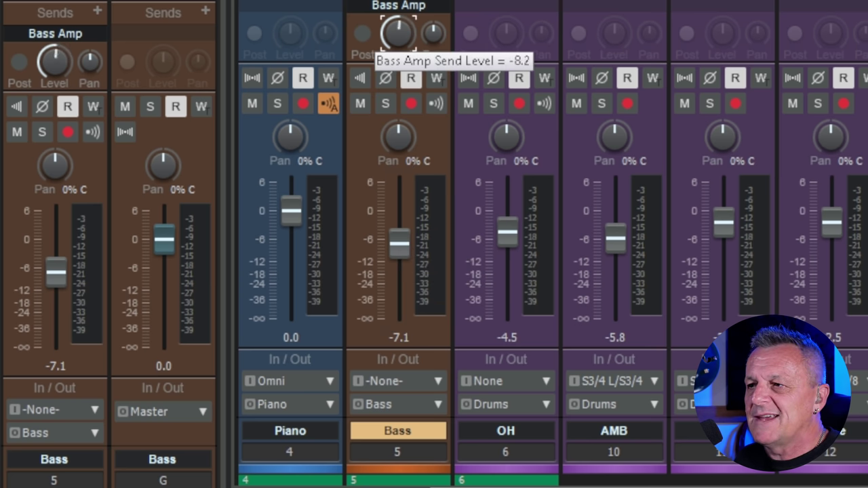
pyautogui.scroll(-2, 400, 27)
pyautogui.rightClick(395, 27)
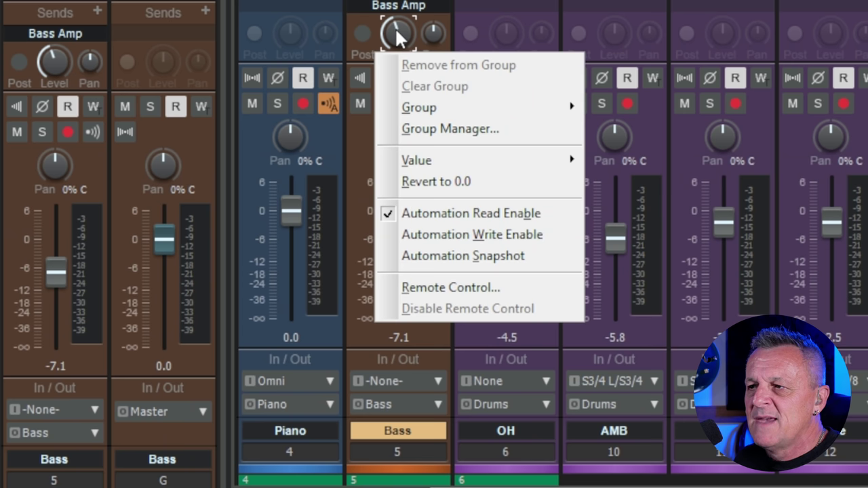
pyautogui.moveTo(434, 171)
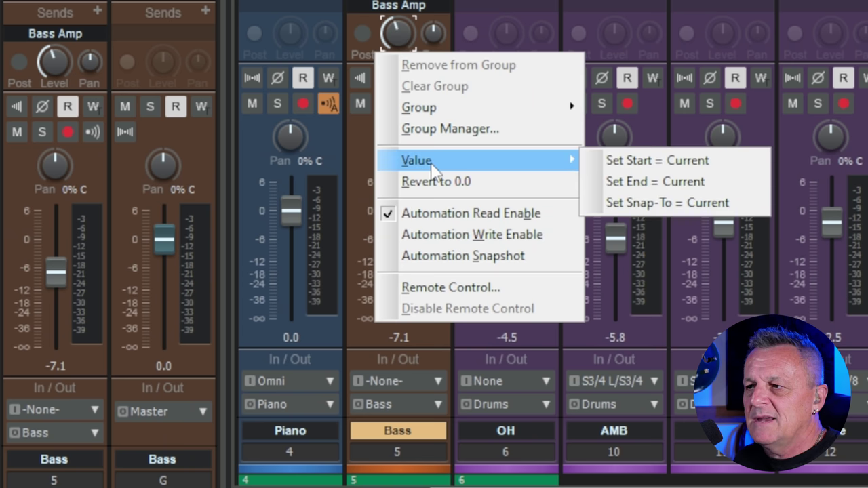
pyautogui.click(653, 203)
pyautogui.scroll(7, 397, 31)
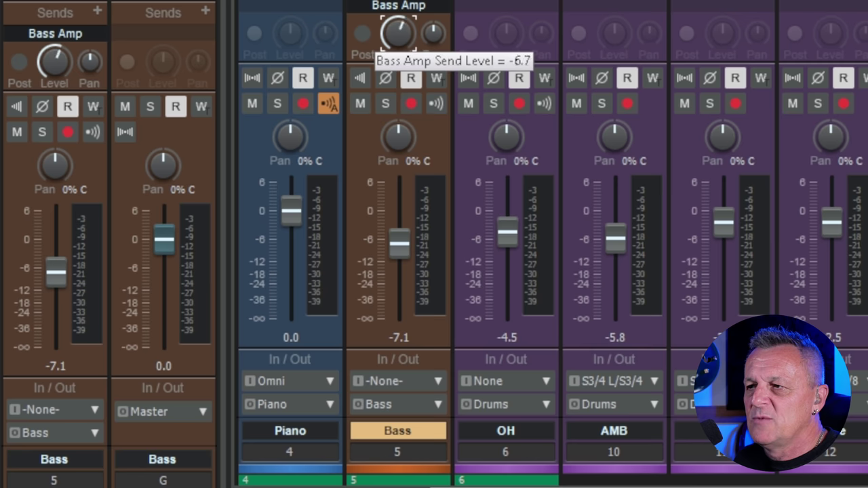
pyautogui.doubleClick(397, 29)
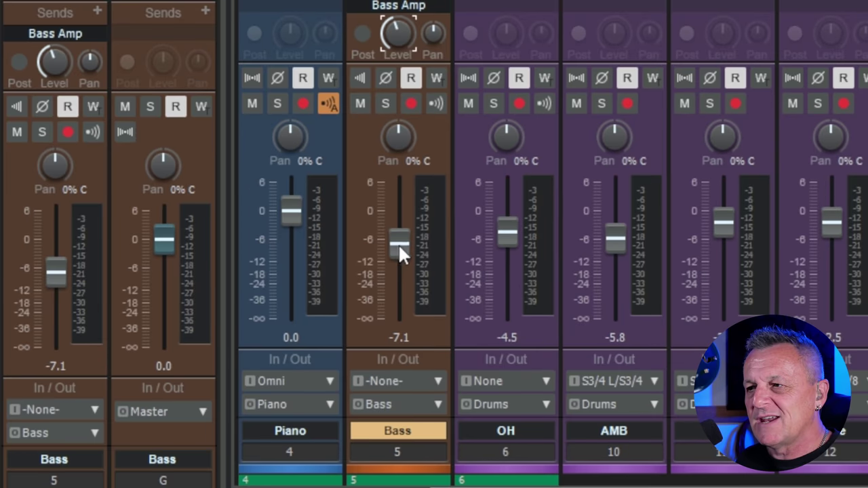
# - Store a Bass fader level of about -10.5 dB as its snap-to value, and raise the fader to about 1.4 dB
pyautogui.moveTo(399, 247)
pyautogui.mouseDown()
pyautogui.moveTo(399, 229)
pyautogui.moveTo(400, 268)
pyautogui.moveTo(399, 201)
pyautogui.moveTo(399, 259)
pyautogui.mouseUp()
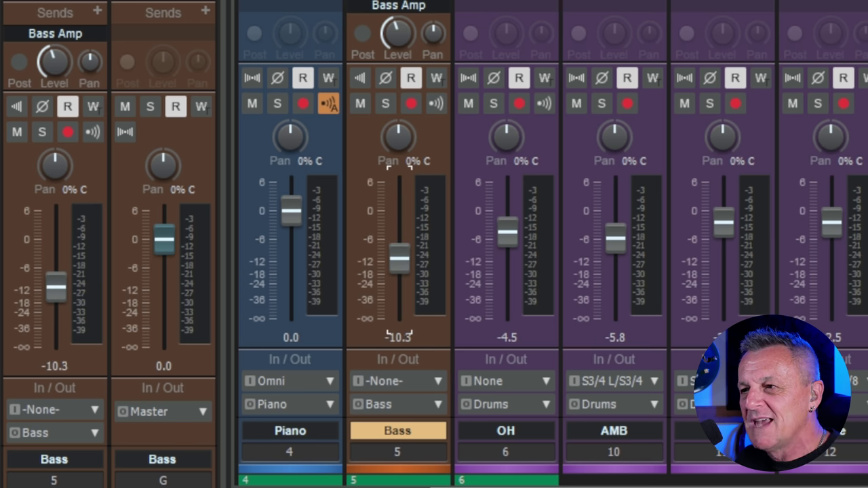
pyautogui.rightClick(57, 287)
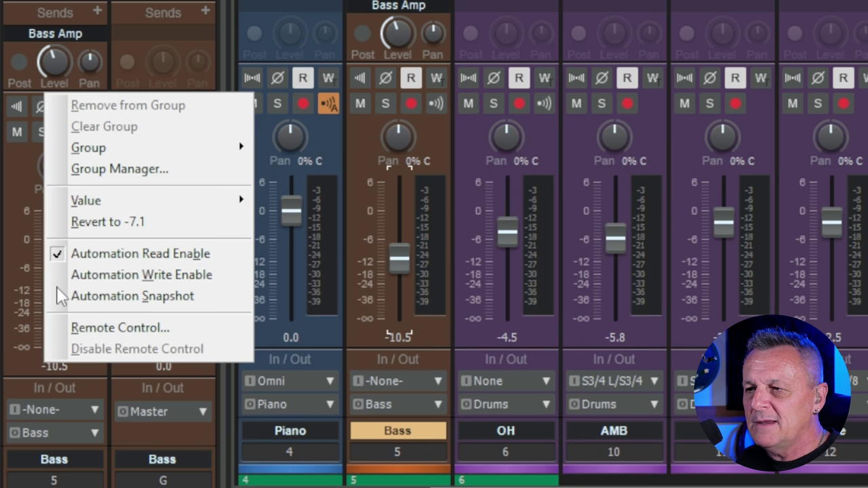
pyautogui.moveTo(108, 196)
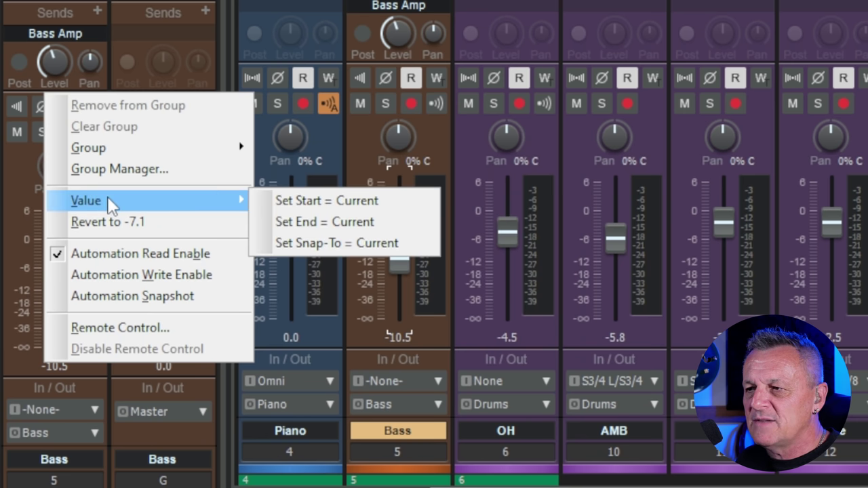
pyautogui.click(321, 243)
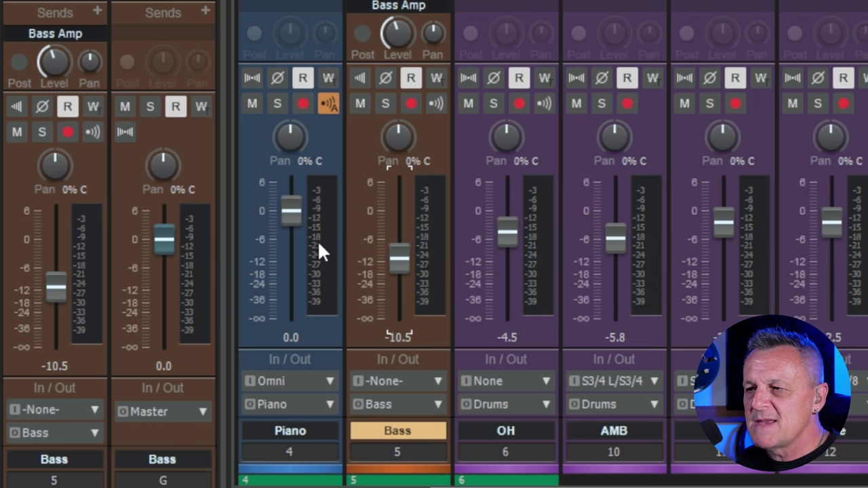
pyautogui.moveTo(56, 252); pyautogui.dragTo(55, 198)
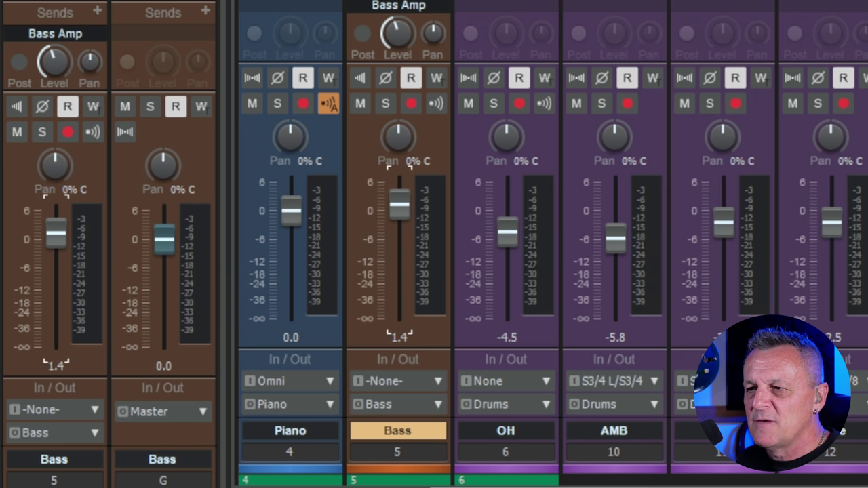